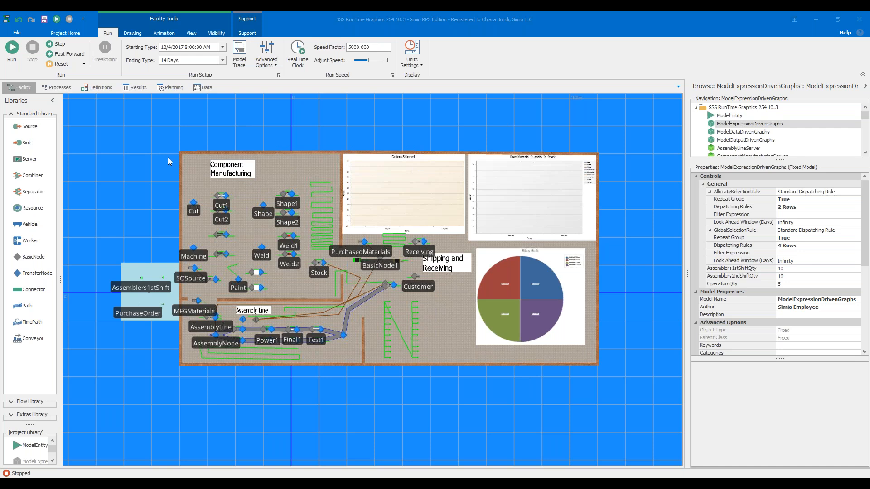
- Review the Sales Orders, Purchase Orders and Manufacturing Orders Output data tables of the model
click(253, 35)
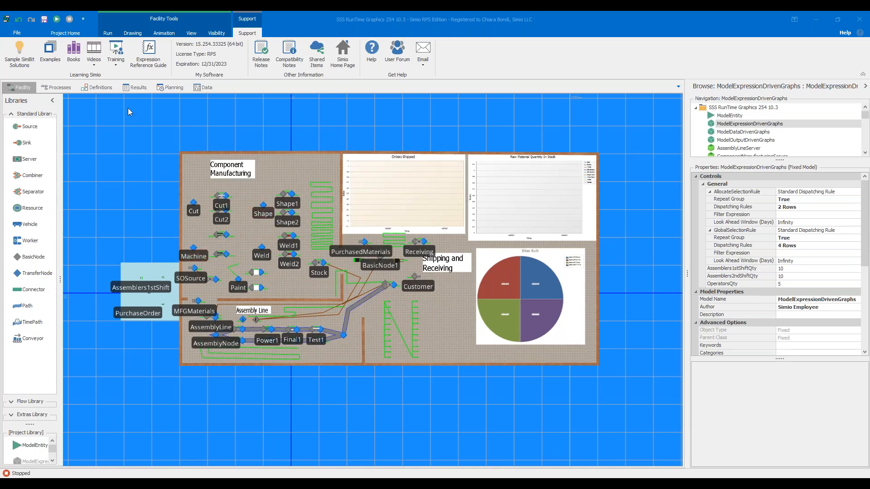
click(205, 88)
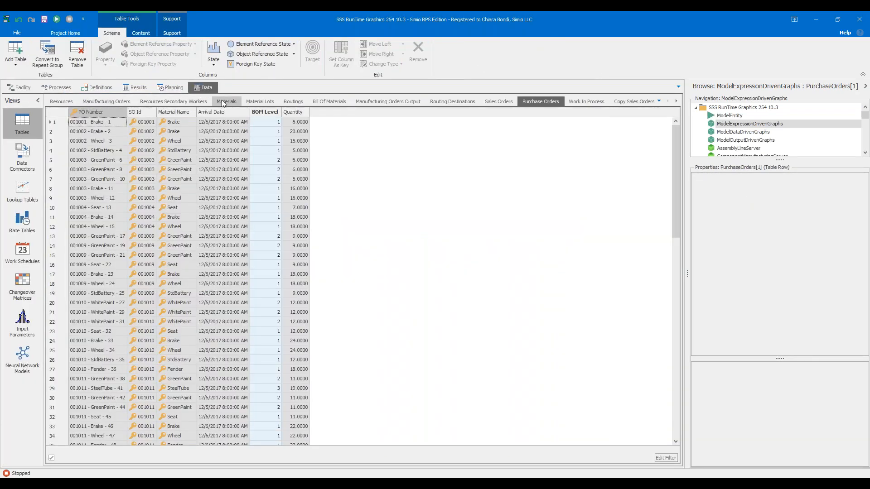
click(493, 101)
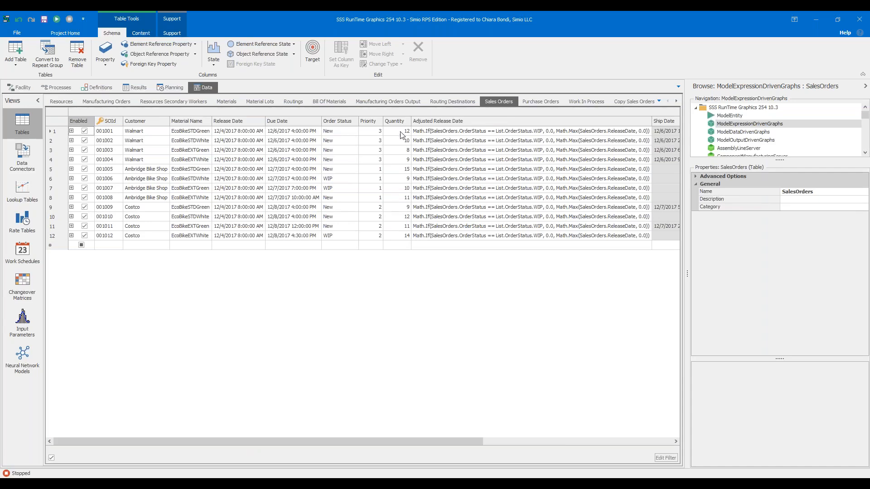
click(546, 101)
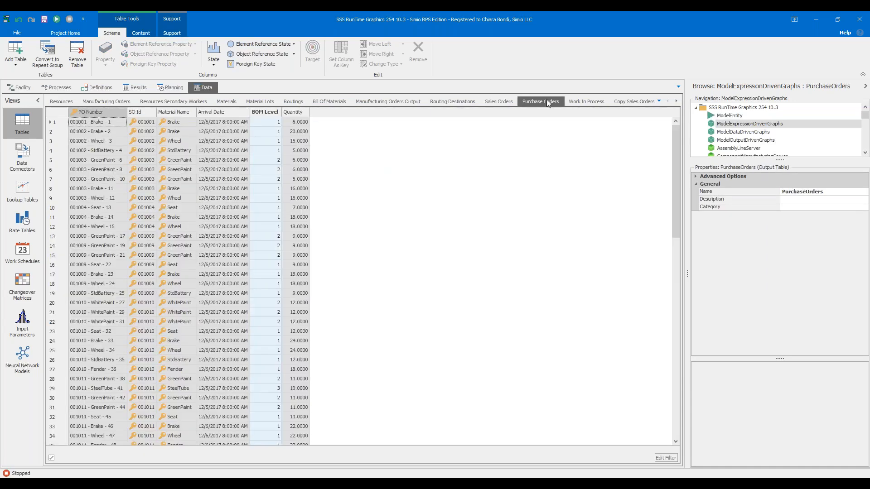
click(388, 100)
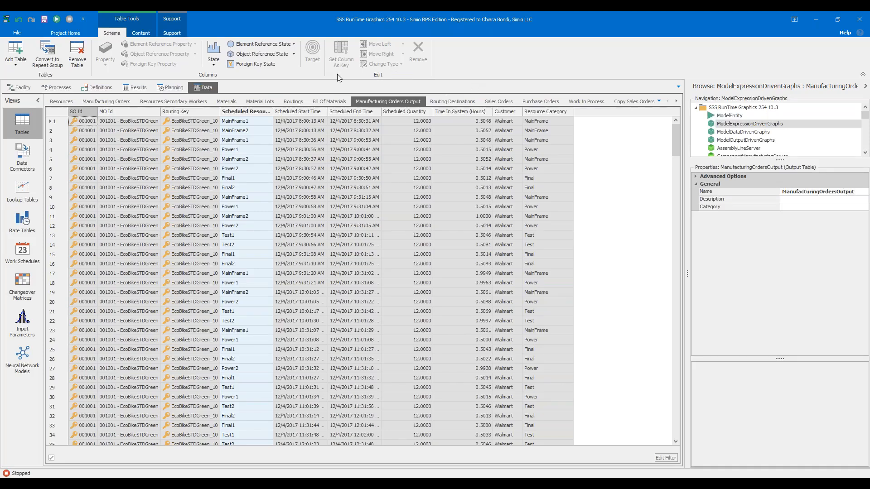
- Return to the facility layout and show the animation chart tools alongside the model's existing charts
click(25, 84)
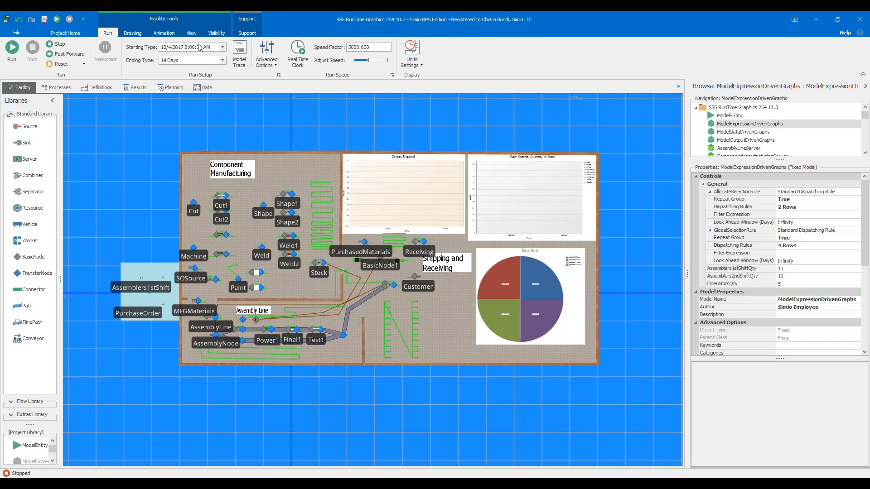
click(174, 33)
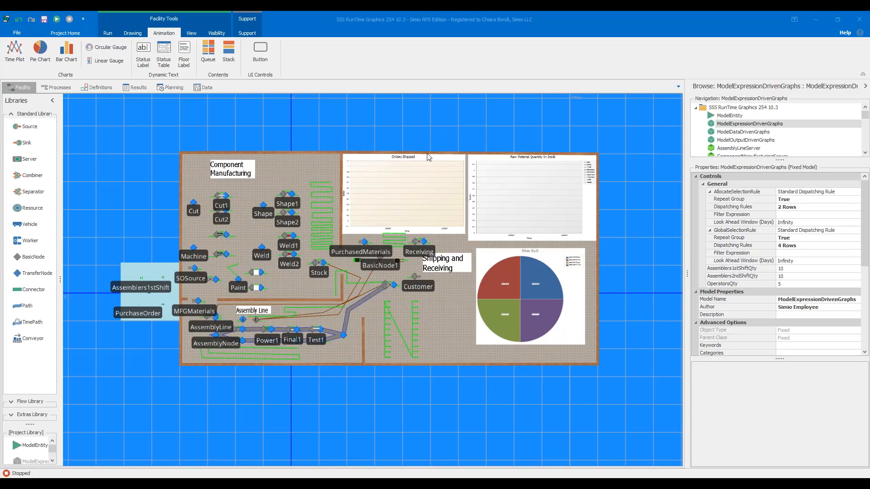
scroll(474, 131, up, 3)
drag(469, 131, 416, 91)
scroll(540, 115, down, 3)
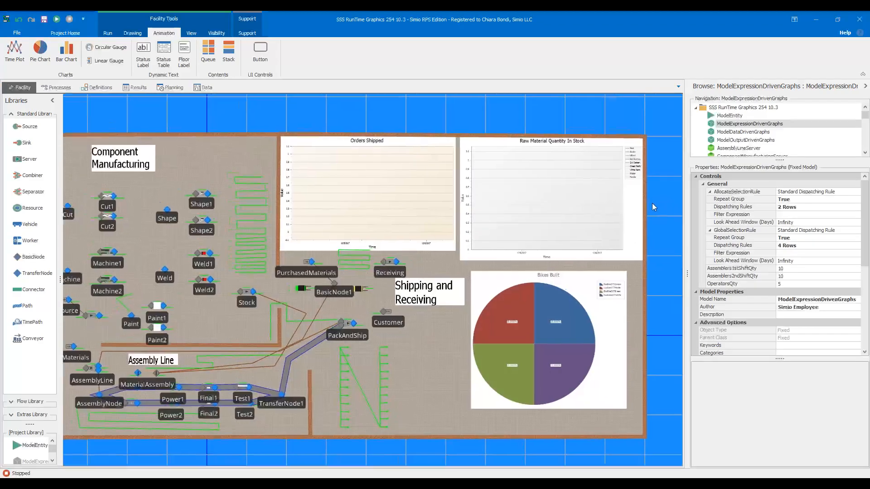
- Inspect the Value expression of the Orders Shipped time plot in its expressions list, keeping it as is
click(370, 203)
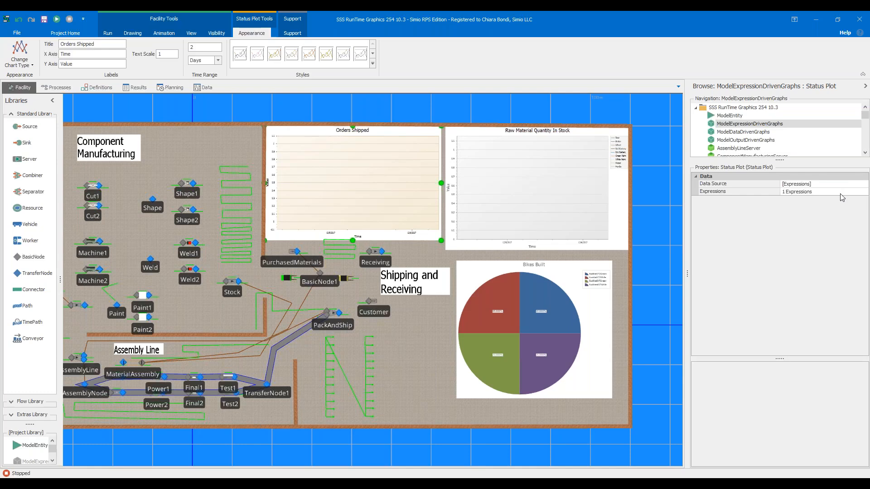
click(865, 192)
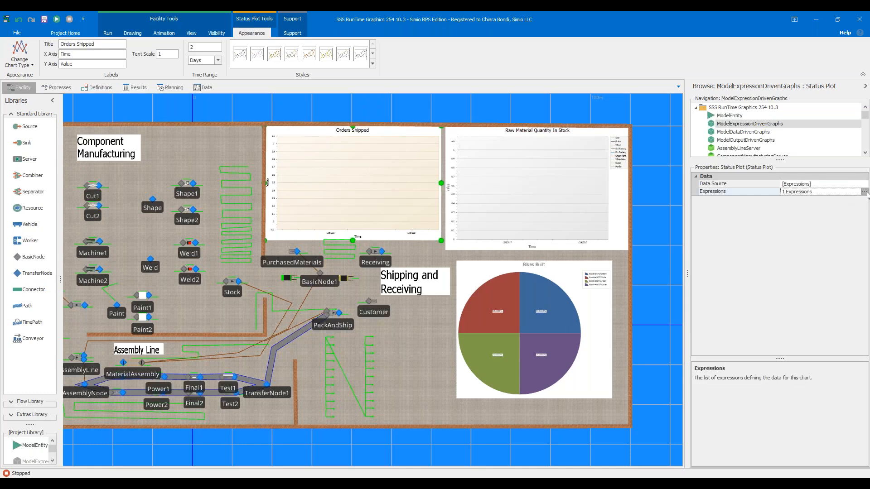
click(864, 192)
drag(363, 145, 429, 127)
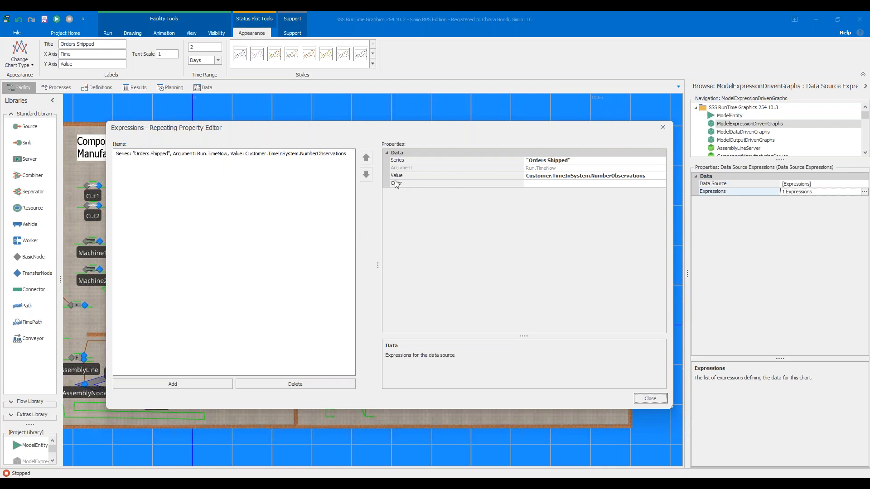
click(661, 176)
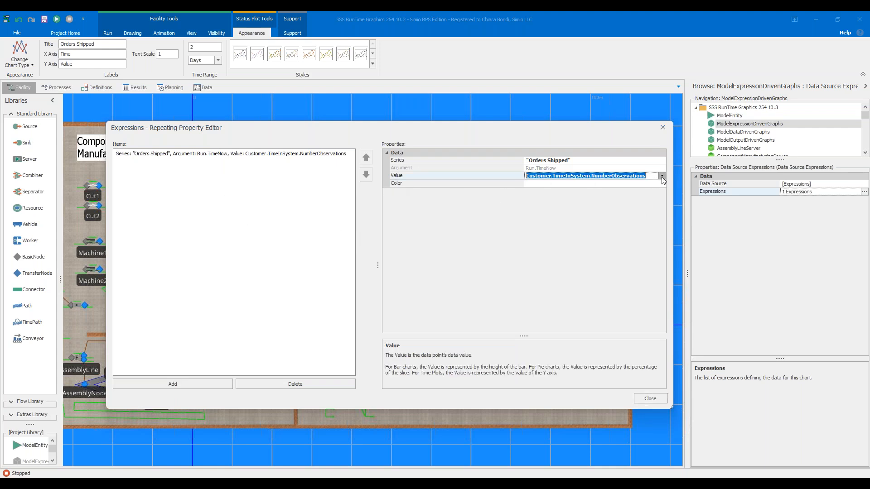
click(662, 176)
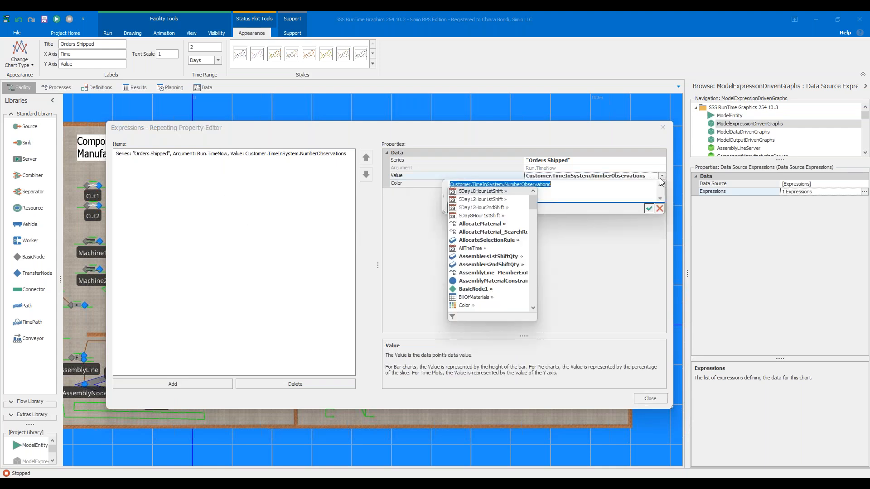
click(588, 186)
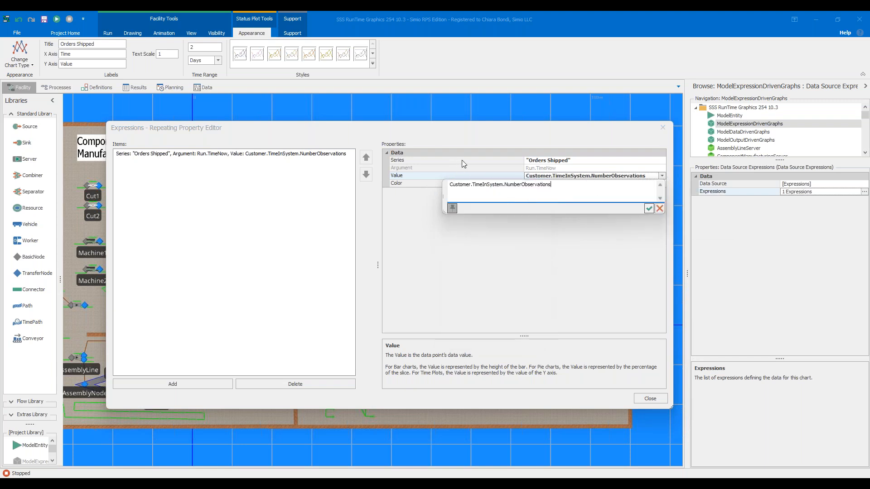
click(649, 209)
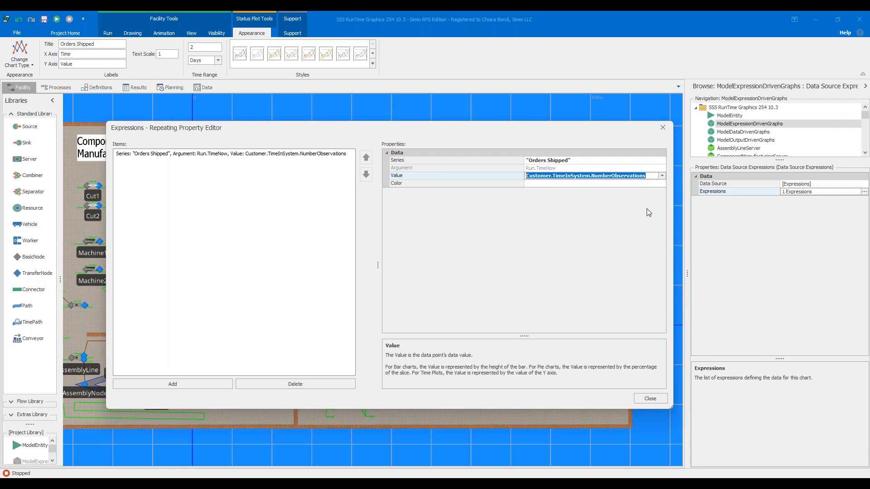
click(648, 397)
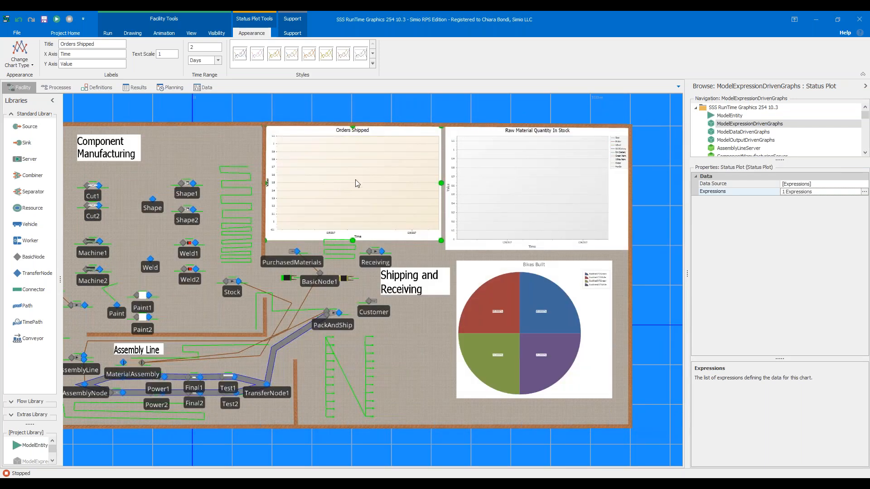
- Examine the Raw Material Quantity In Stock plot's properties and the Bikes Built pie chart's properties and legend
click(496, 202)
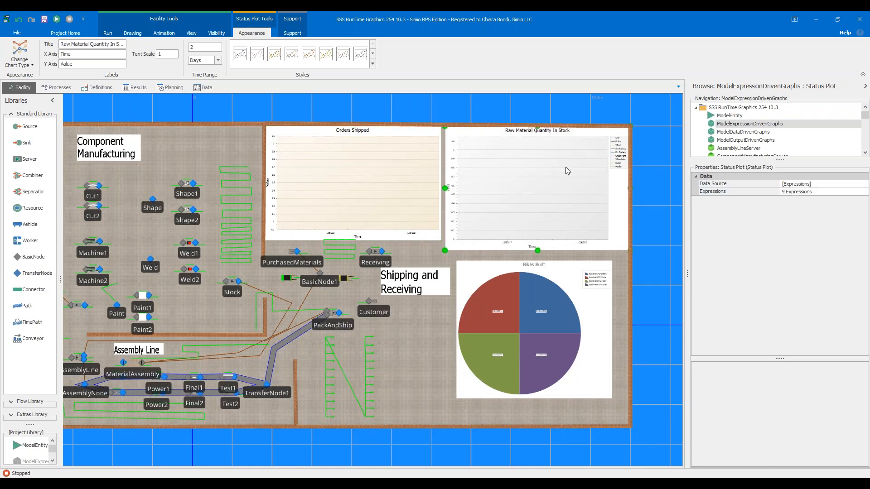
click(568, 281)
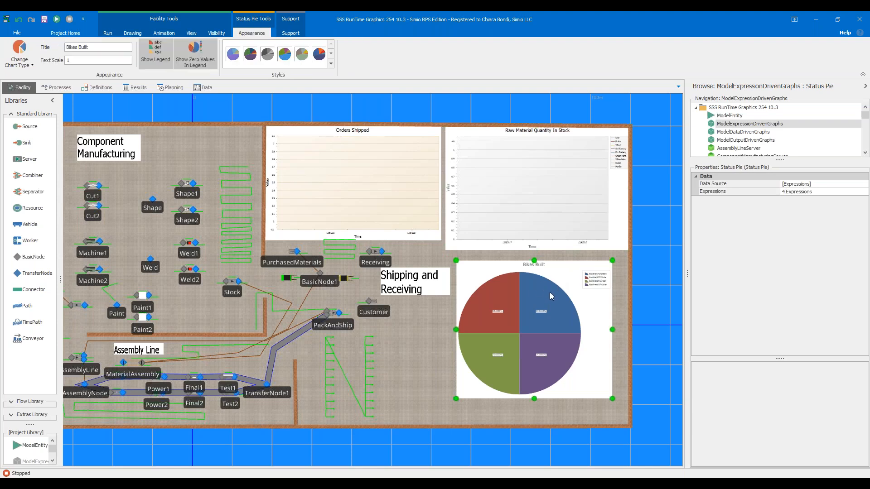
scroll(591, 323, up, 2)
scroll(588, 270, up, 2)
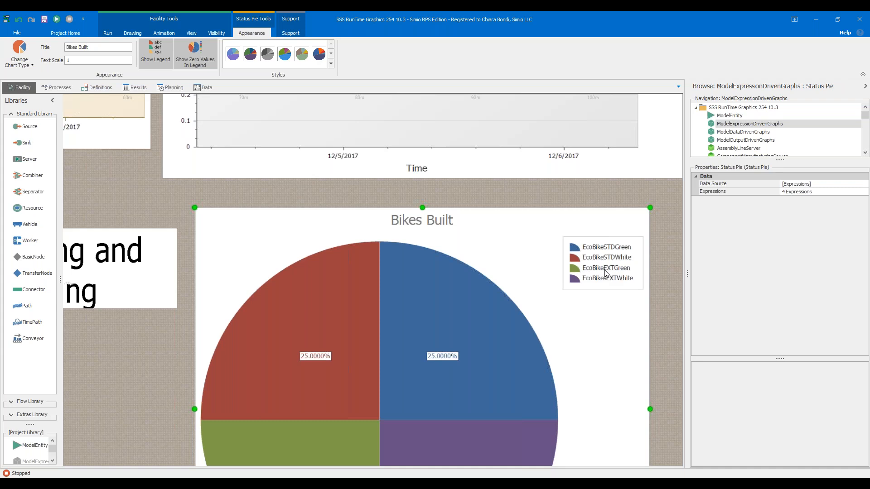
scroll(623, 264, down, 2)
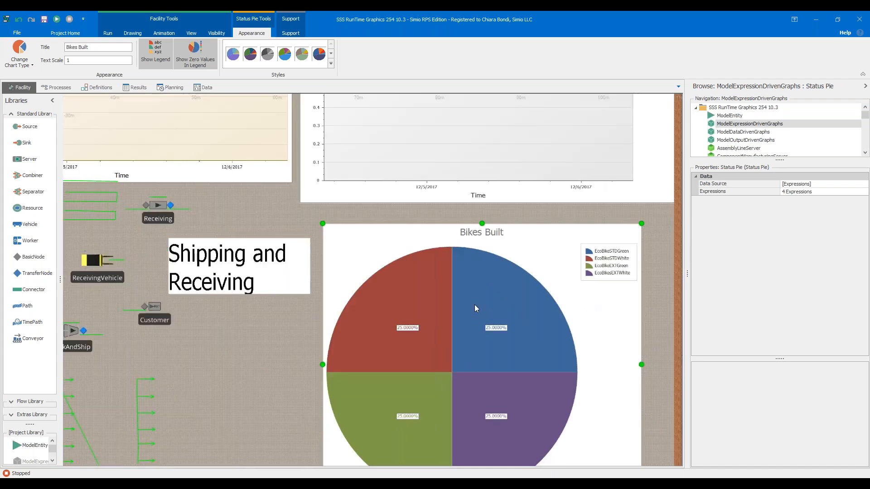
scroll(472, 305, down, 2)
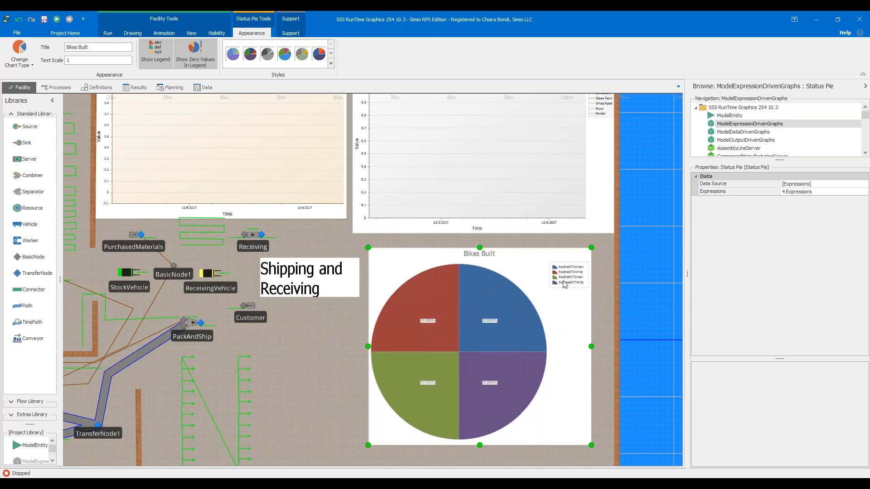
scroll(555, 284, down, 2)
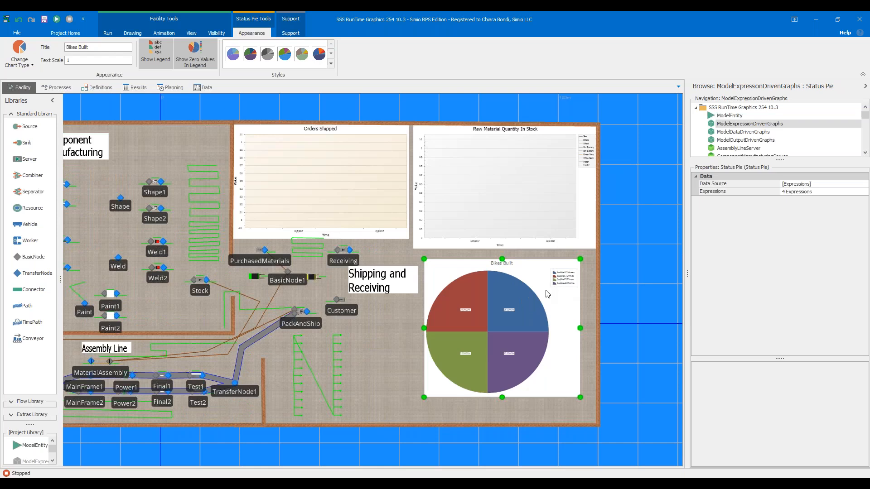
- Run the model simulation with the facility layout and its three charts in view
click(57, 20)
scroll(188, 116, down, 1)
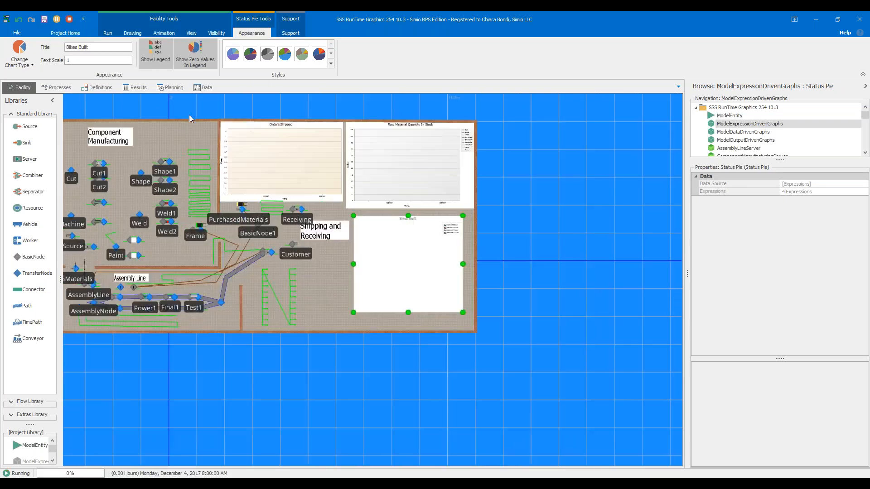
click(253, 120)
scroll(270, 125, up, 3)
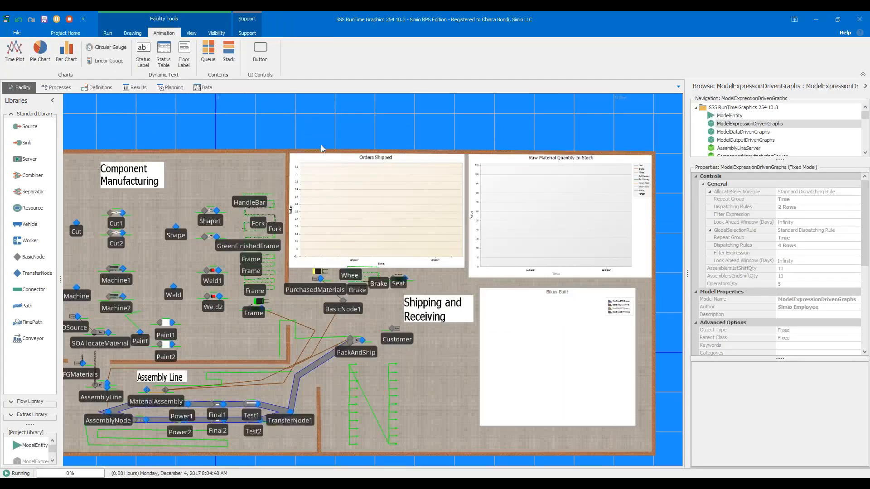
drag(351, 203, 376, 190)
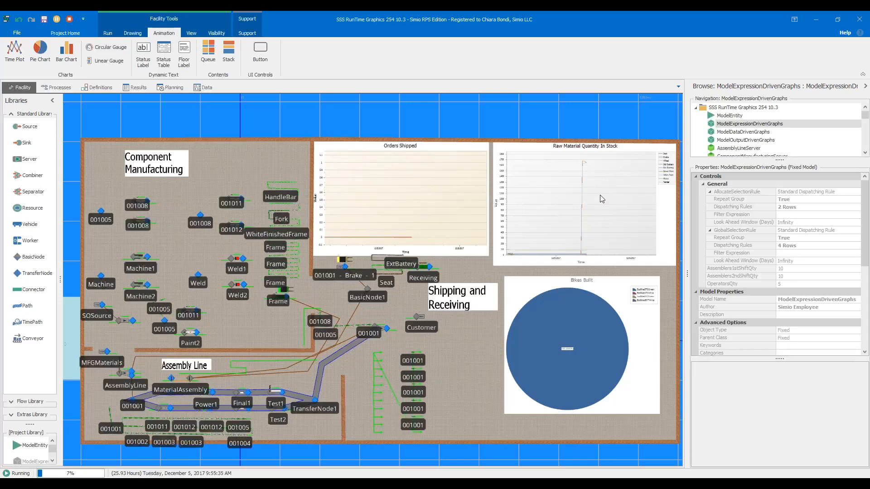
- Examine the Raw Material Quantity In Stock and Orders Shipped plots while the simulation runs
scroll(621, 191, up, 5)
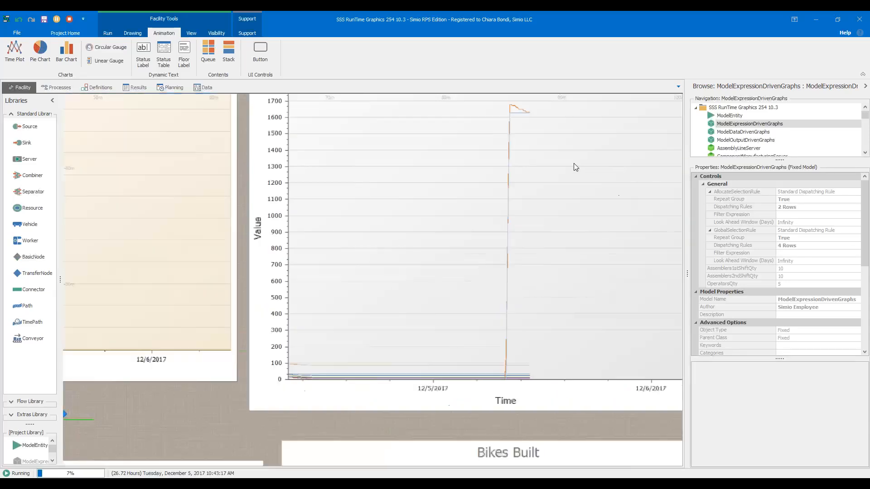
scroll(568, 171, down, 5)
scroll(617, 138, down, 1)
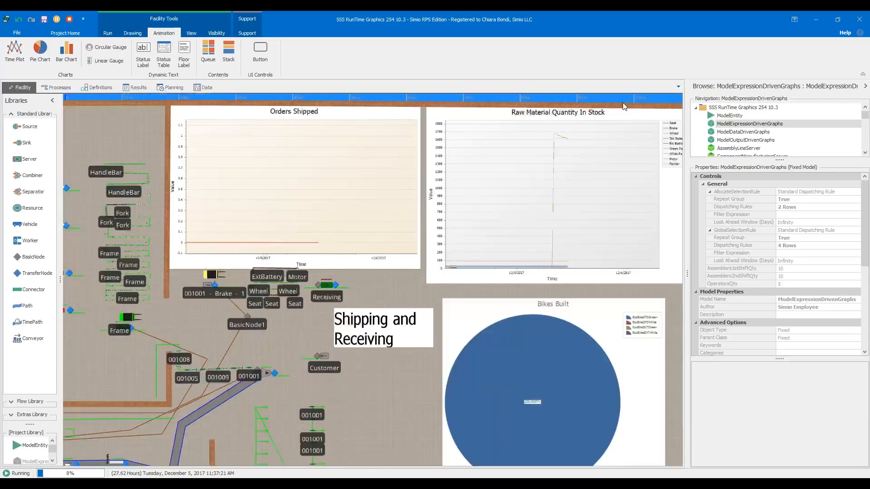
drag(608, 97, 549, 100)
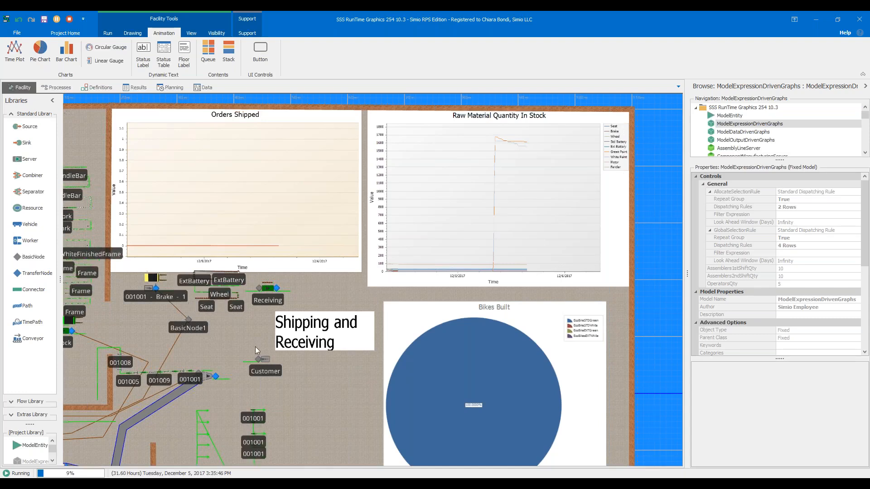
scroll(157, 462, down, 2)
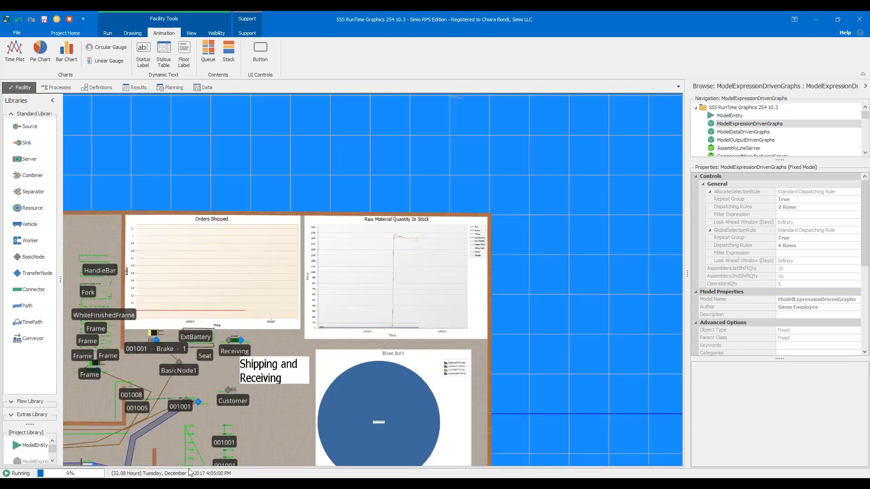
drag(305, 142, 407, 97)
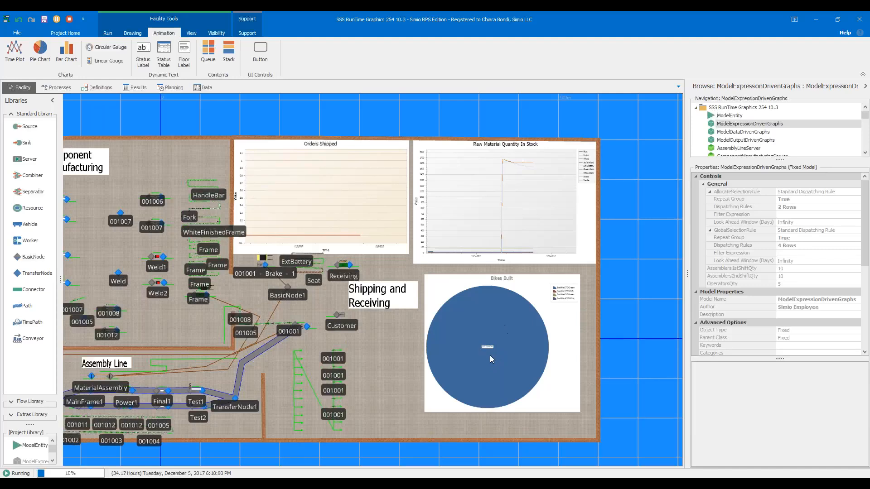
drag(380, 125, 436, 121)
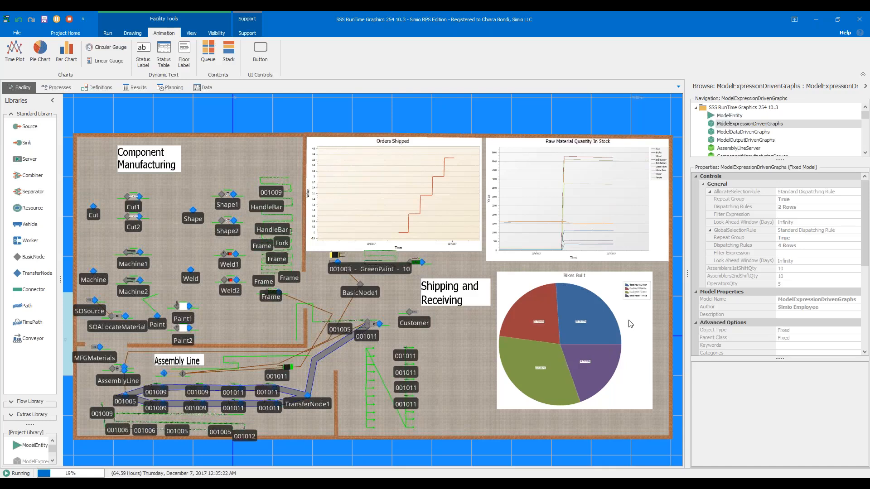
- Examine the Bikes Built pie slices up close during the run, and select the Raw Material Quantity In Stock plot
scroll(630, 324, up, 2)
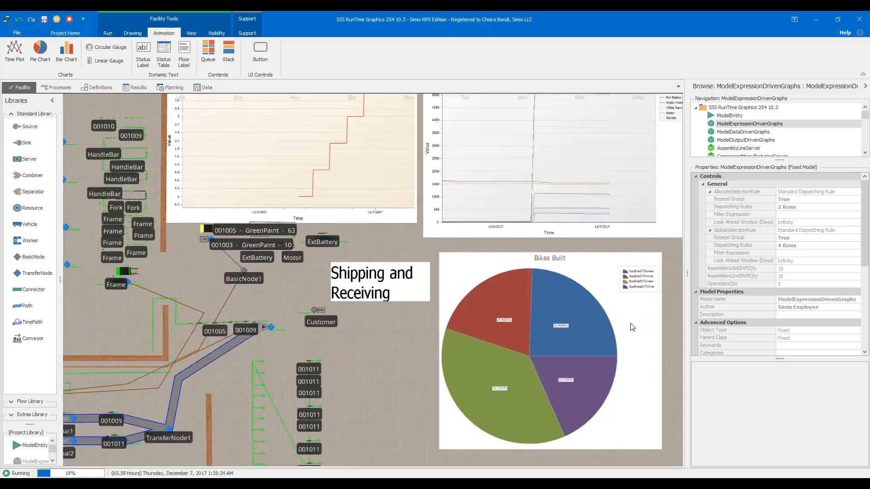
drag(667, 332, 648, 319)
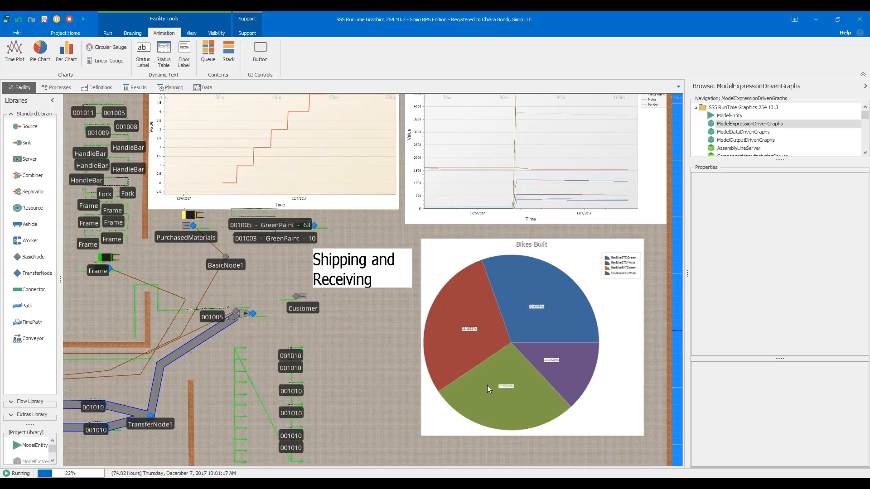
scroll(488, 385, down, 3)
drag(338, 125, 392, 128)
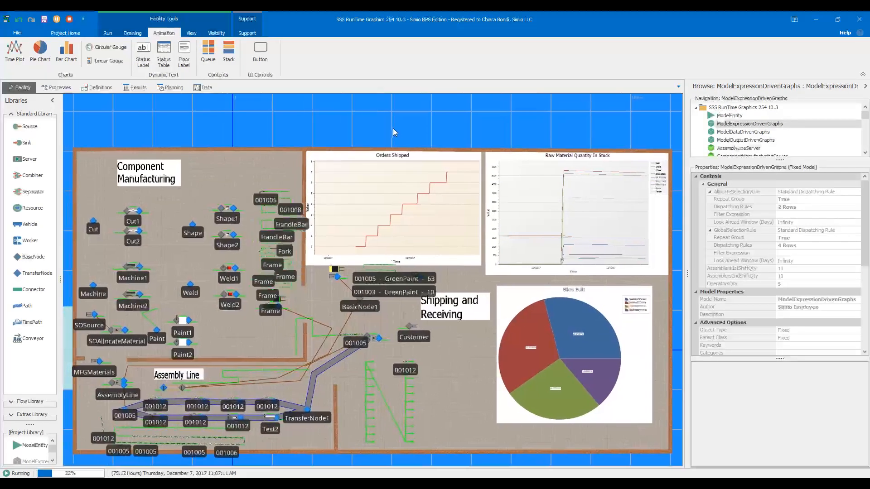
click(564, 203)
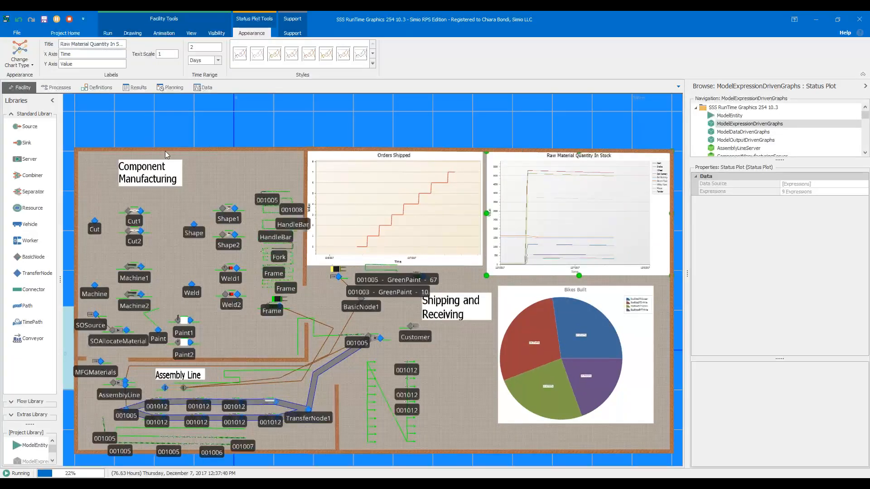
- Stop the simulation run and open the expressions list of the Raw Material Quantity In Stock plot
click(70, 23)
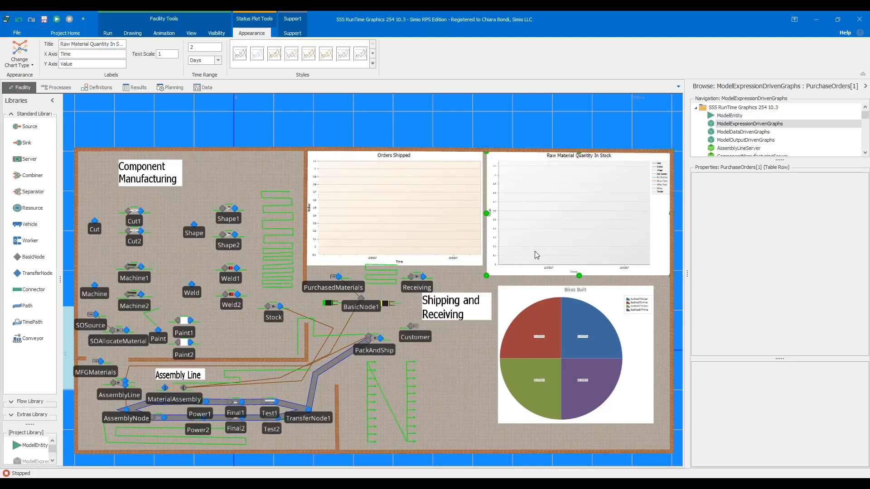
click(609, 298)
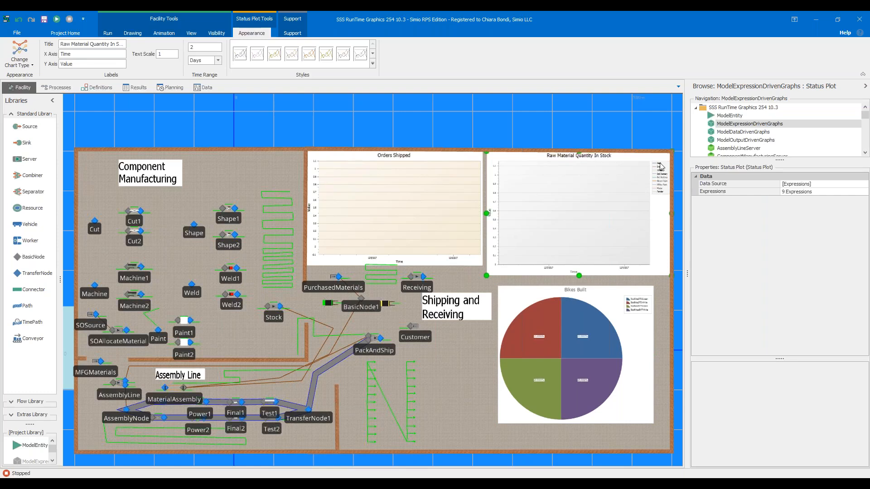
click(865, 193)
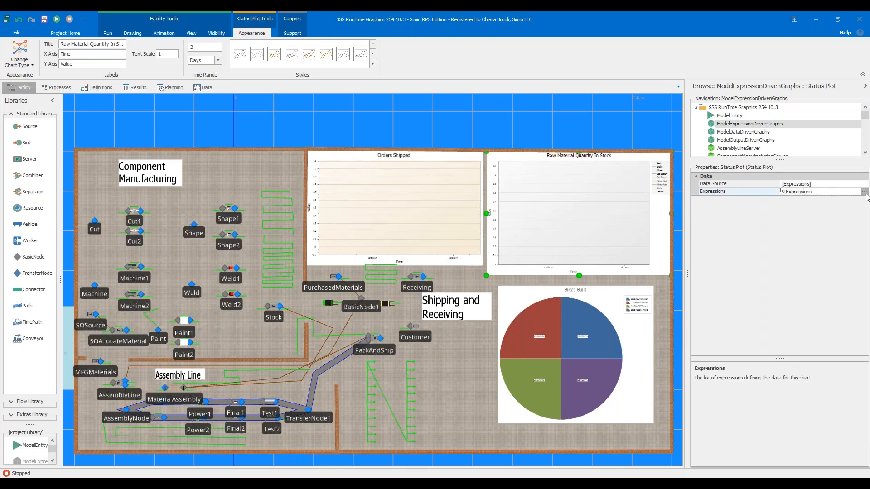
click(864, 192)
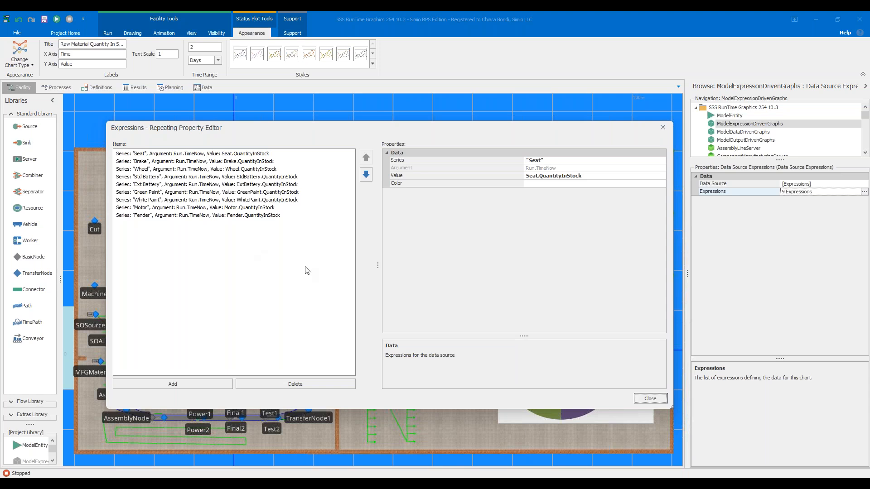
- Add several blank expression items below the Fender series in the plot's expressions list
click(208, 383)
click(208, 384)
click(208, 384)
click(208, 383)
click(208, 383)
click(208, 384)
click(208, 383)
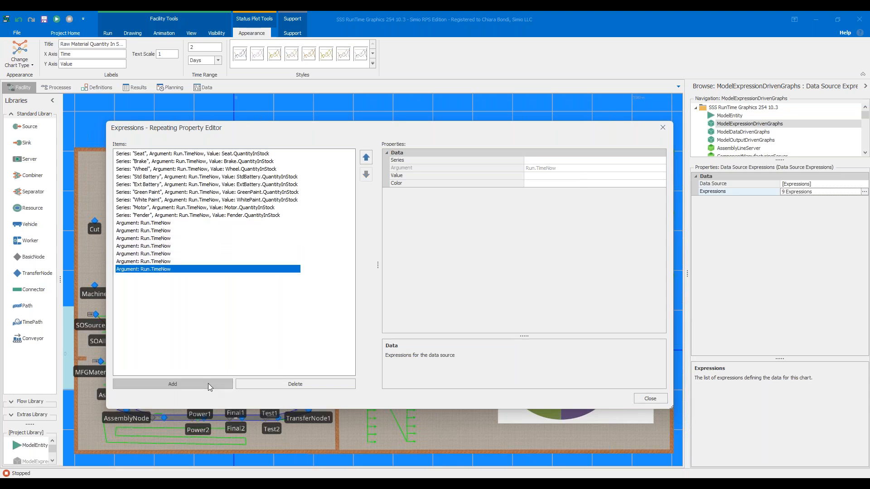
- Delete all the blank expression items after the Fender series and close the expressions editor
click(172, 223)
click(264, 383)
click(265, 384)
click(265, 385)
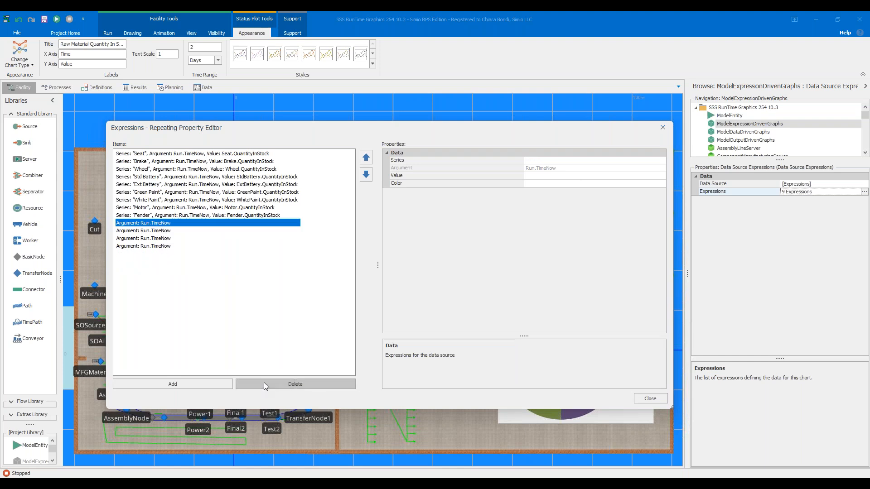
click(266, 385)
click(265, 385)
click(265, 385)
click(265, 385)
click(662, 397)
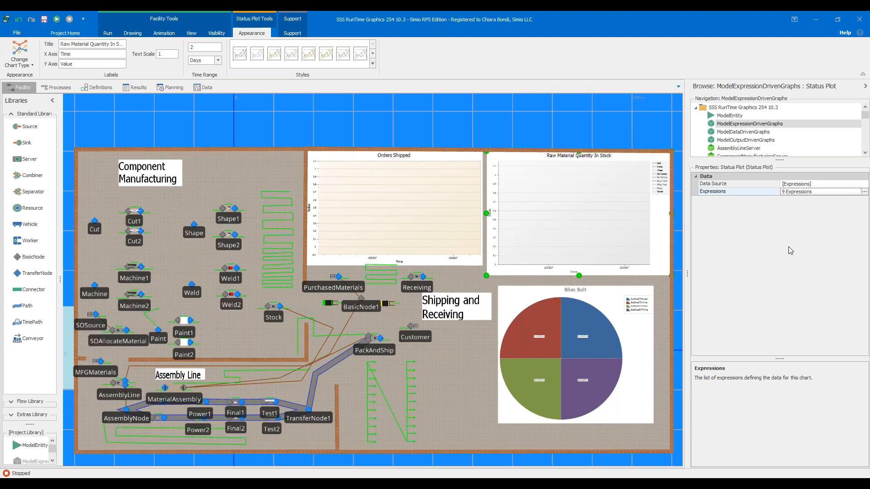
- Examine the data sources available to the Raw Material Quantity In Stock plot, including resource states and data tables, keeping [Expressions]
click(864, 186)
click(864, 185)
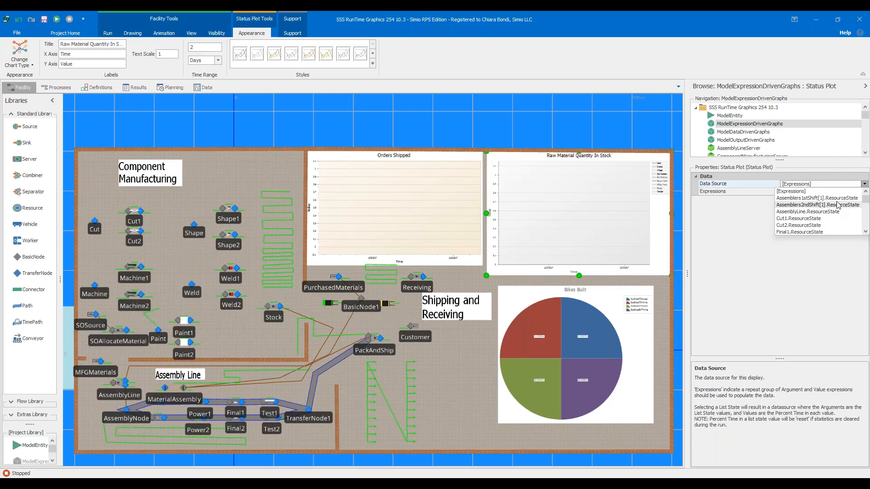
scroll(836, 209, down, 2)
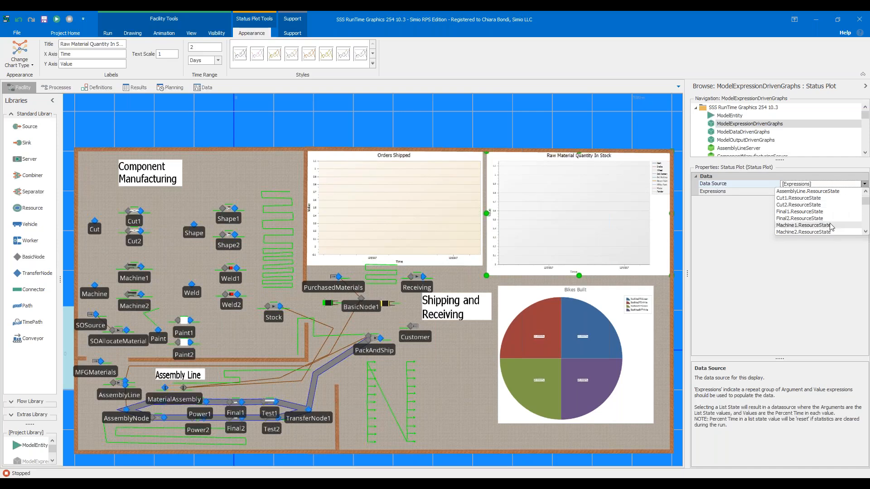
scroll(833, 211, down, 1)
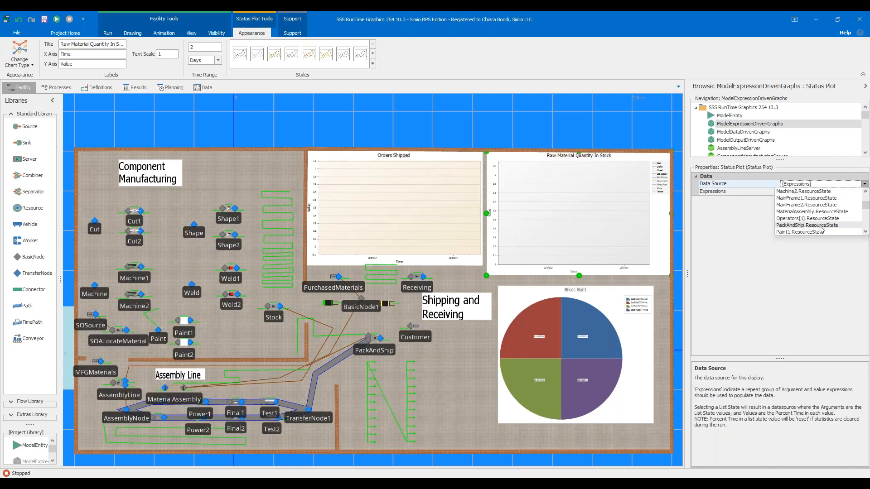
scroll(815, 217, down, 3)
scroll(814, 207, down, 4)
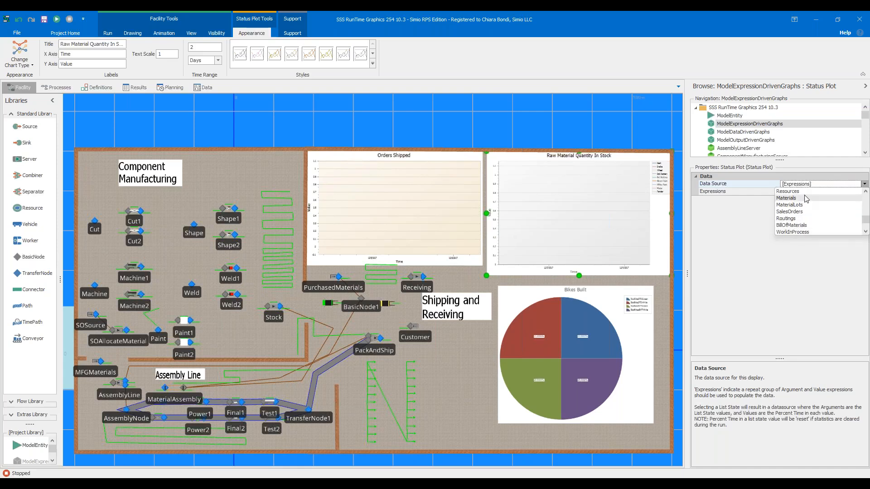
scroll(800, 212, up, 3)
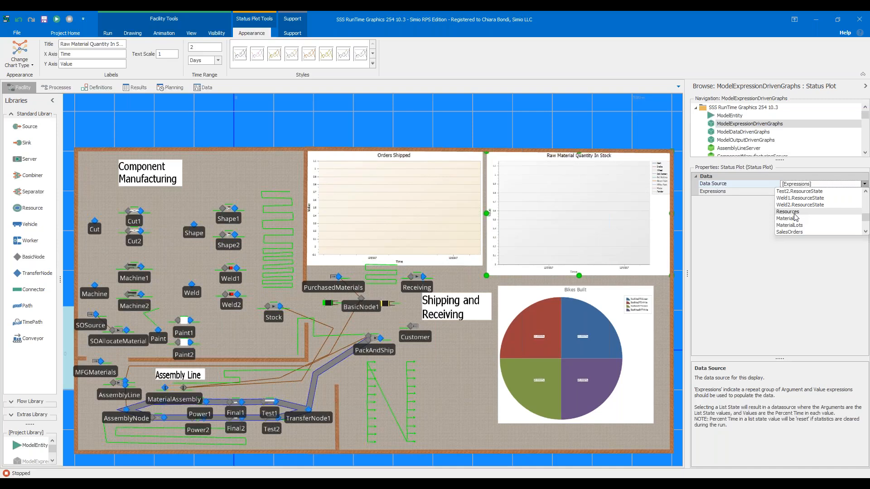
scroll(804, 215, down, 3)
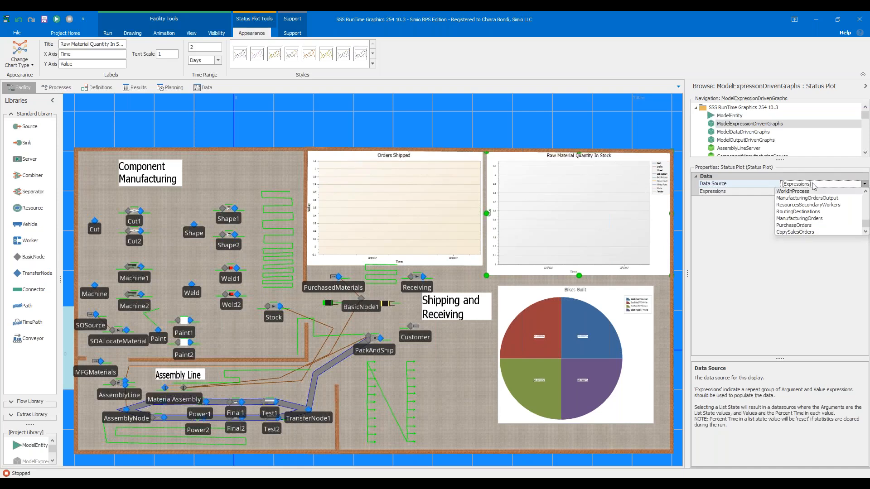
click(761, 249)
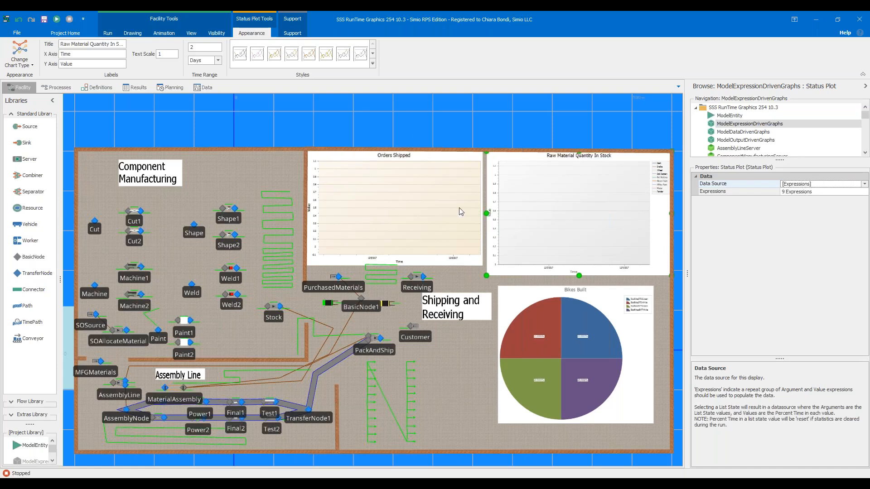
- Switch to the ModelDataDrivenGraphs model and select the CopySalesOrders status table in its facility layout
click(397, 220)
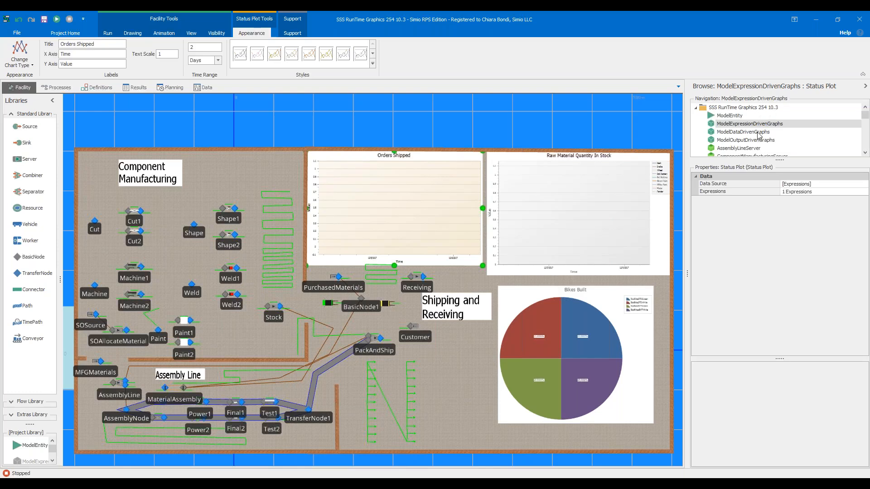
click(728, 133)
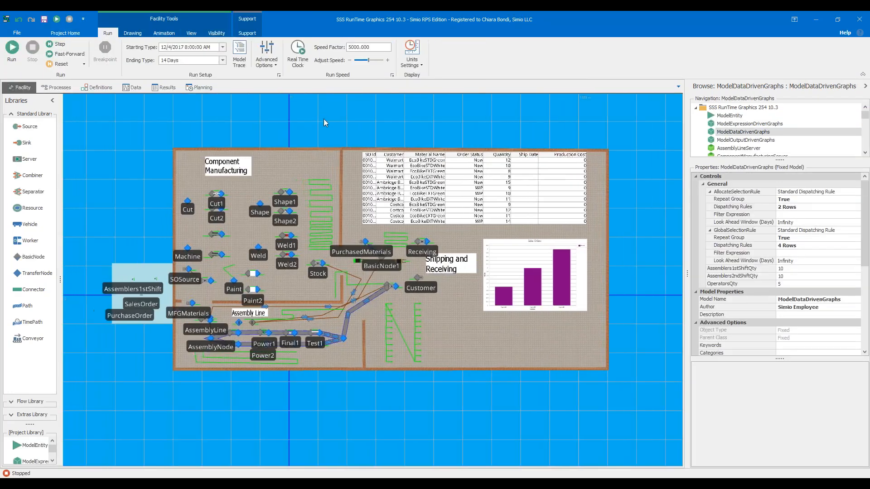
drag(324, 119, 333, 132)
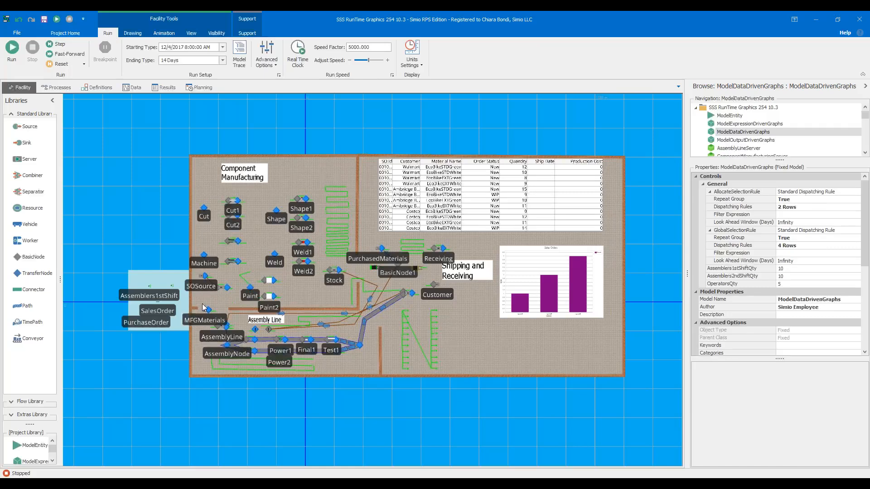
scroll(203, 307, up, 2)
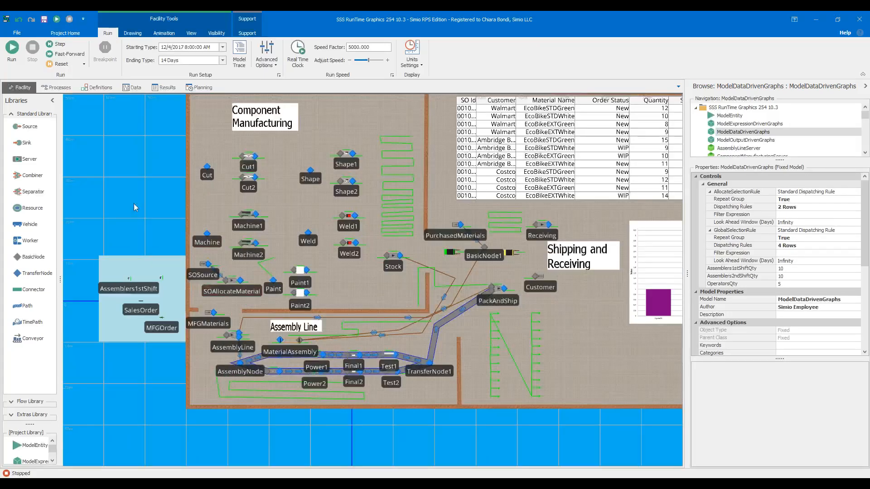
drag(107, 225, 64, 238)
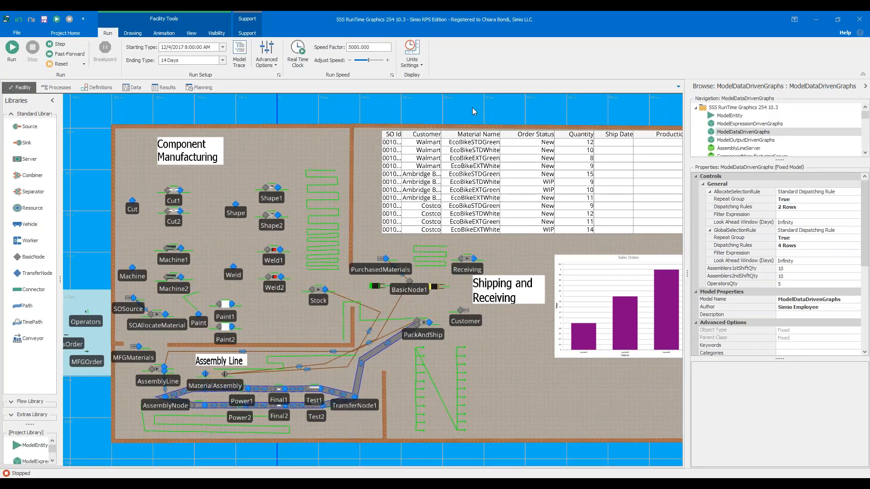
scroll(473, 111, down, 3)
drag(474, 109, 455, 151)
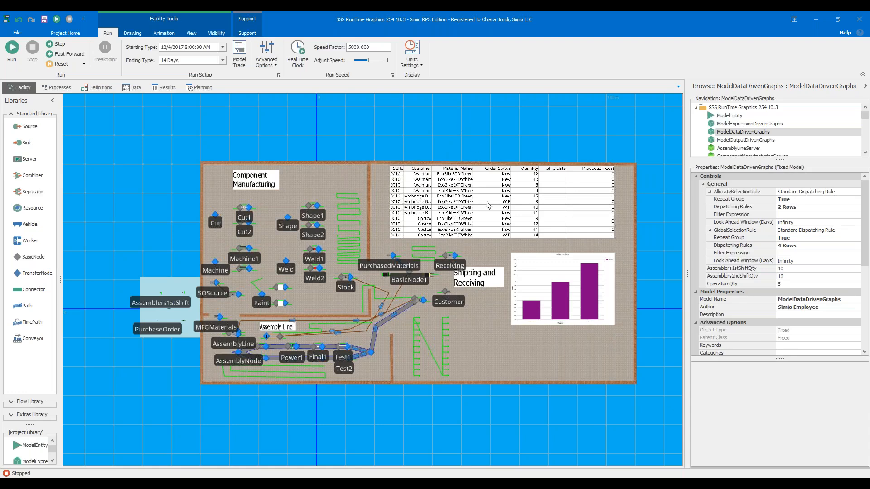
click(414, 184)
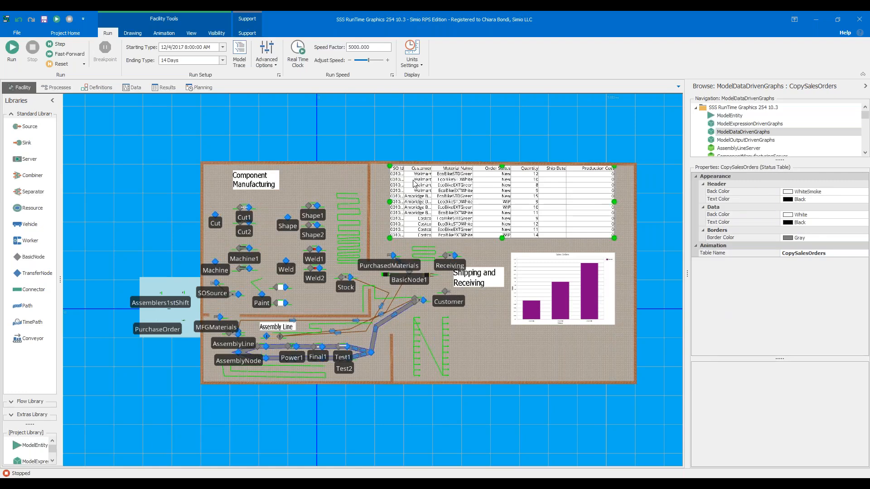
- Place a status label on the empty floor area below the bar chart
click(163, 33)
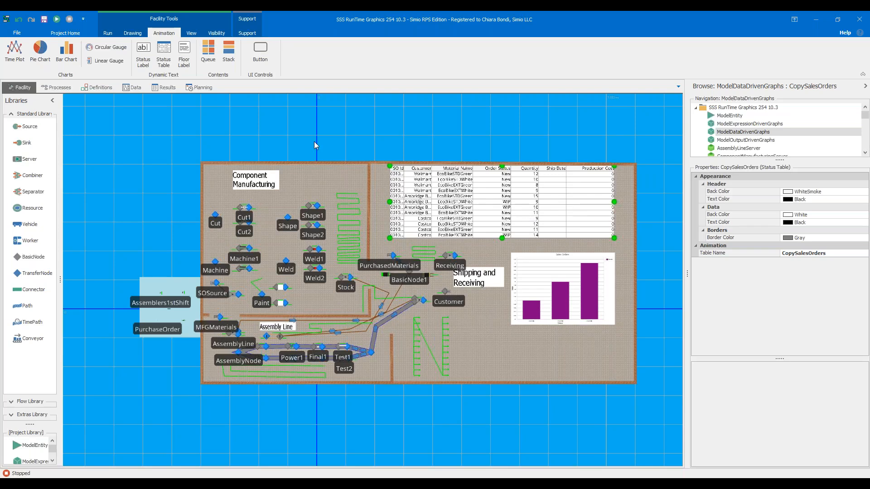
click(143, 54)
click(485, 347)
click(531, 364)
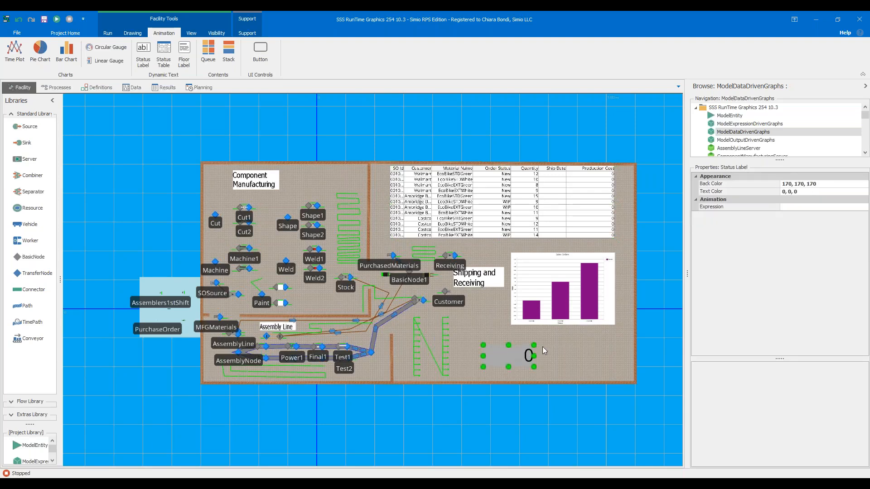
- Look through the expression choices for the status label without picking one, and delete the label
click(865, 207)
click(865, 207)
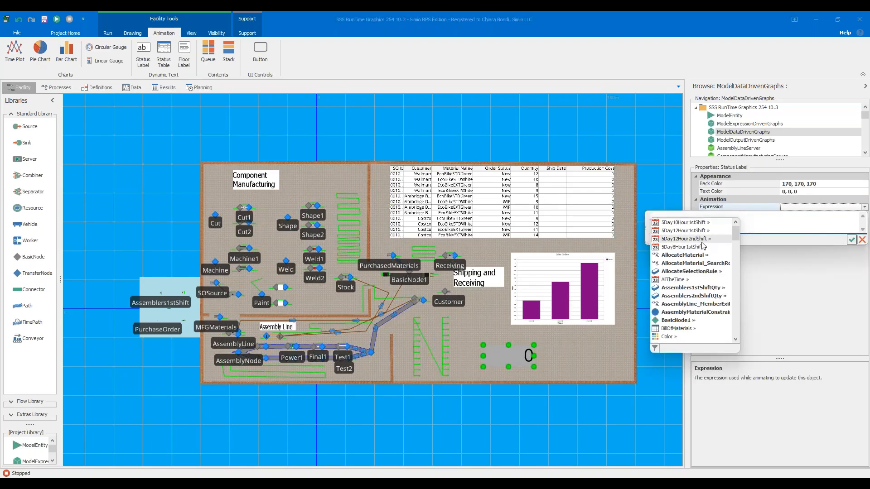
click(861, 241)
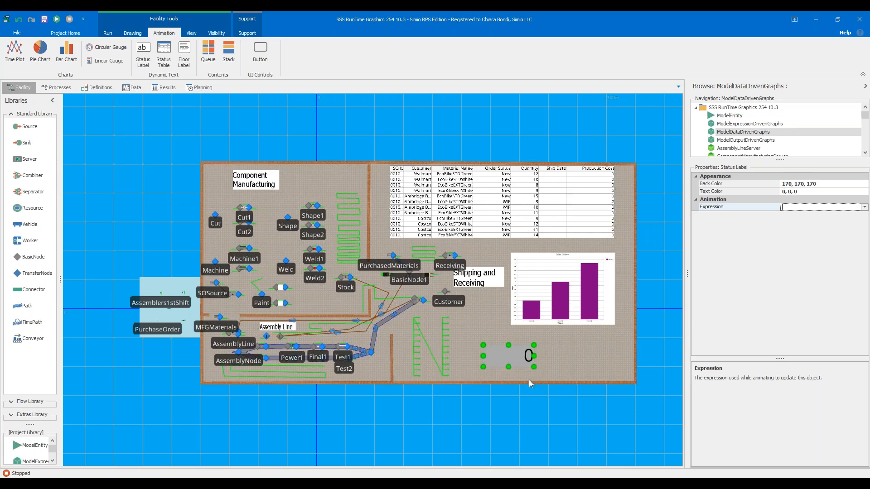
click(520, 391)
click(526, 362)
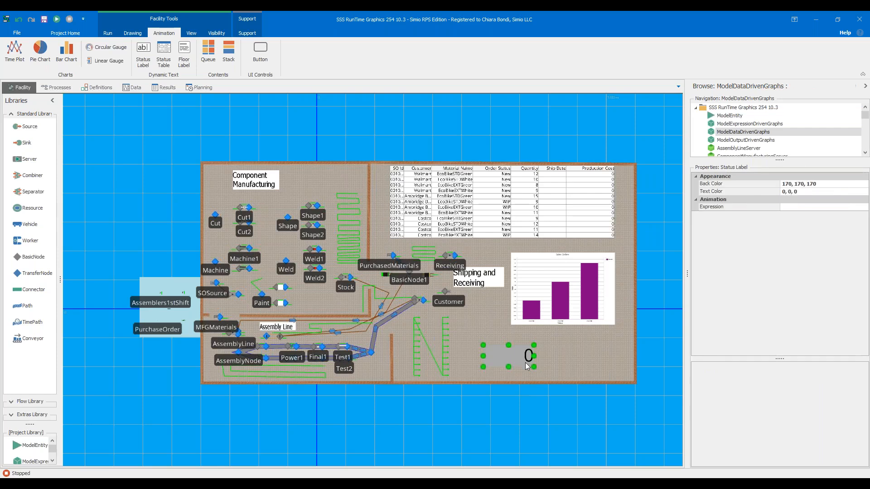
key(Delete)
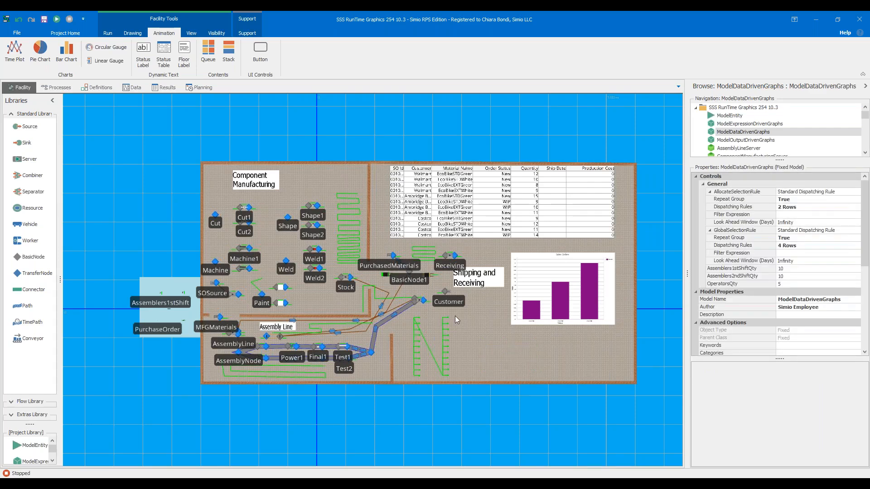
- Examine the rows of the Copy Sales Orders data table behind the status table and the Ship Date column's properties
click(563, 213)
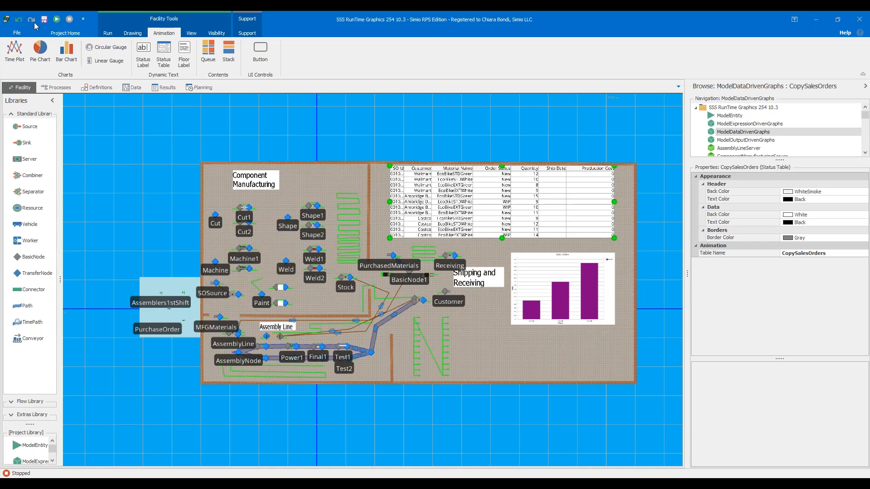
click(134, 88)
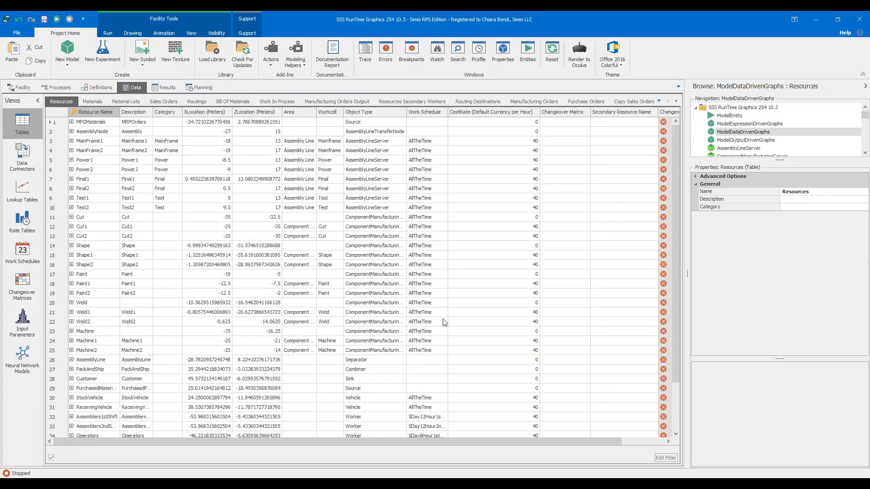
click(646, 103)
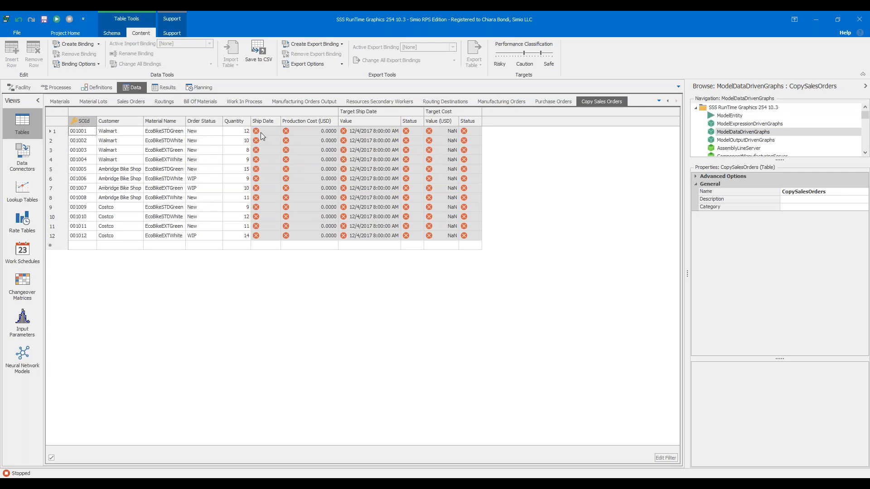
drag(61, 132, 62, 236)
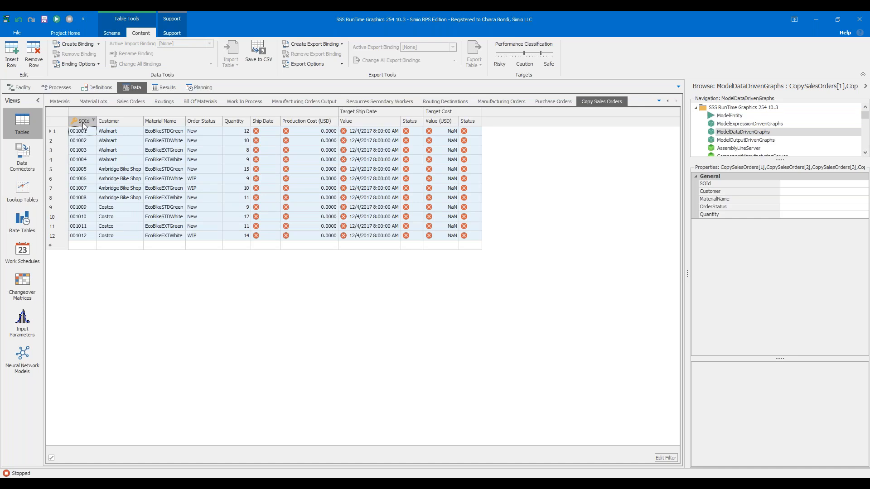
click(263, 119)
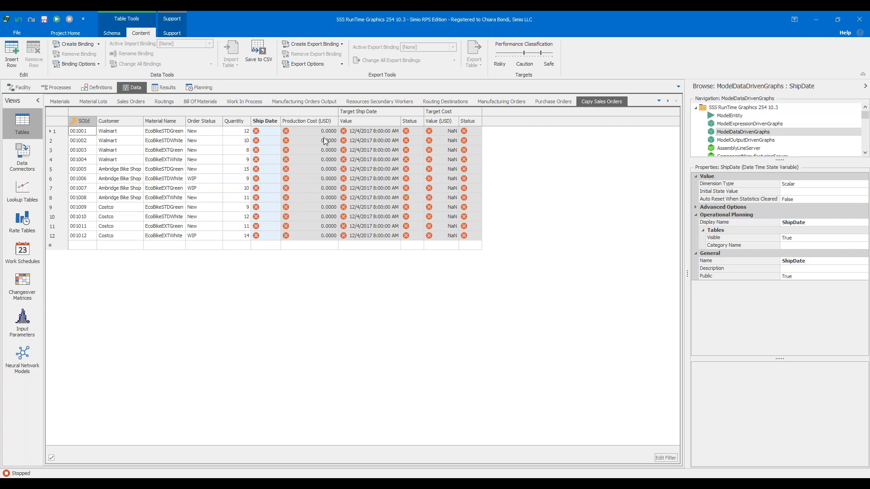
- Return to the facility layout and show the animation tools with the CopySalesOrders status table selected
click(21, 89)
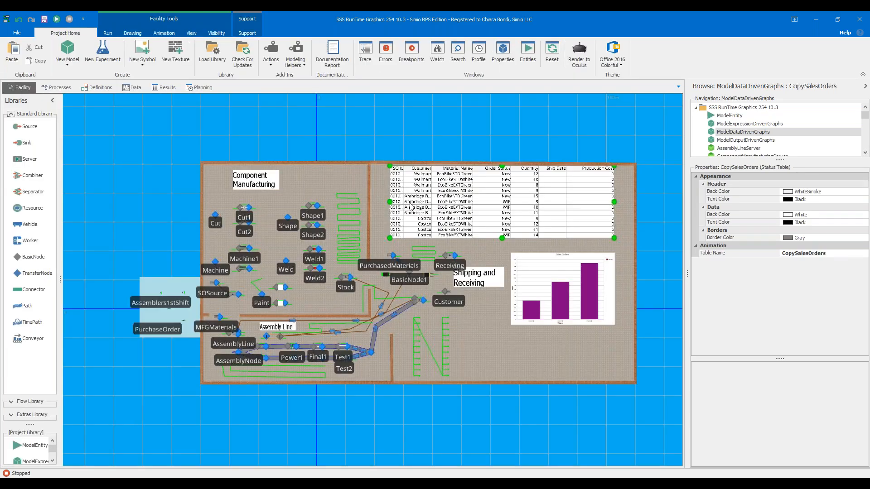
click(379, 208)
click(415, 208)
click(191, 33)
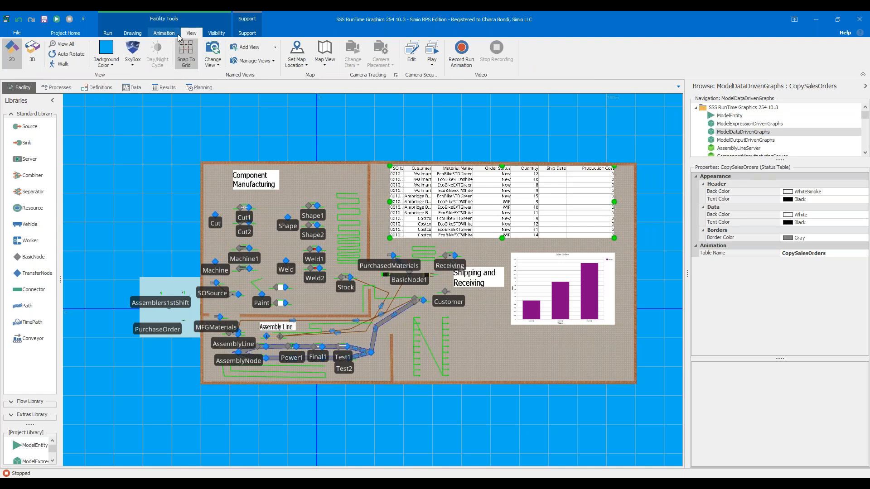
click(164, 33)
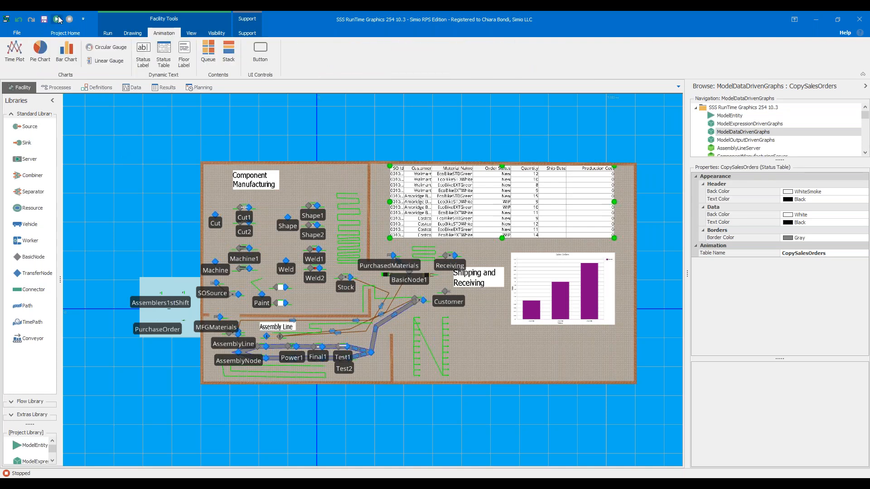
- Run the model with the breakpoint on the Customer sink's input node active and fast-forward to it
click(58, 19)
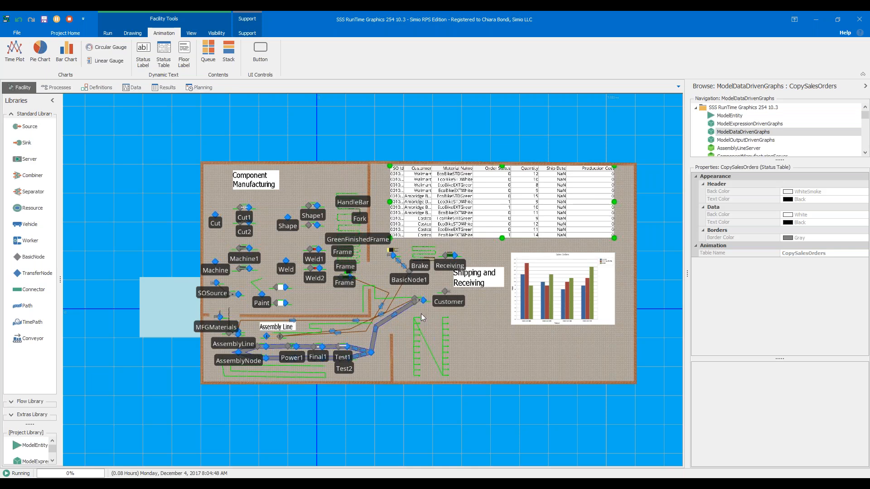
scroll(446, 303, up, 2)
click(450, 307)
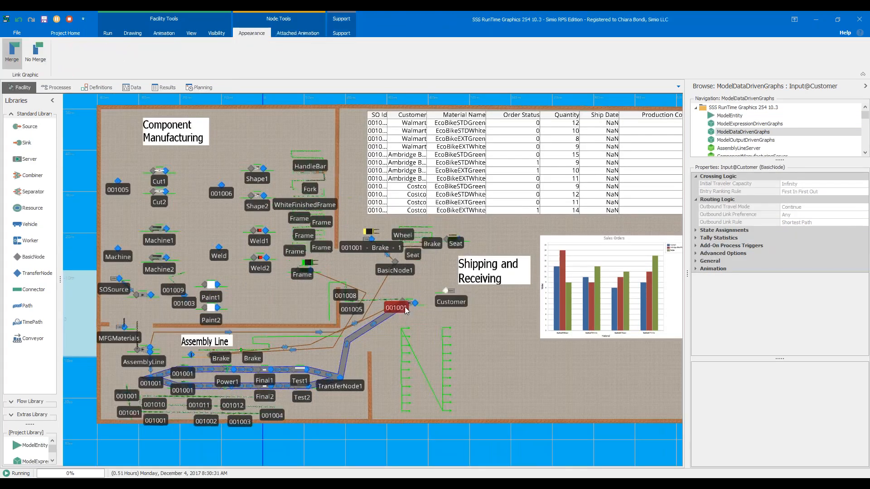
click(108, 35)
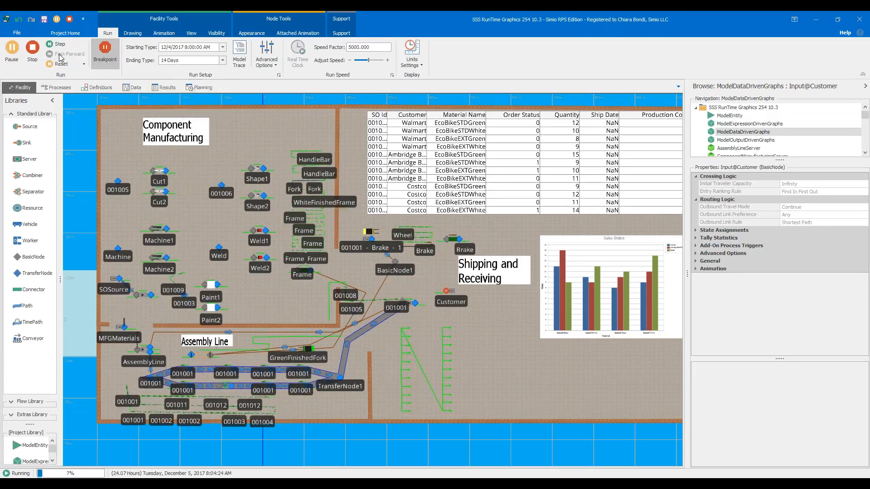
click(62, 55)
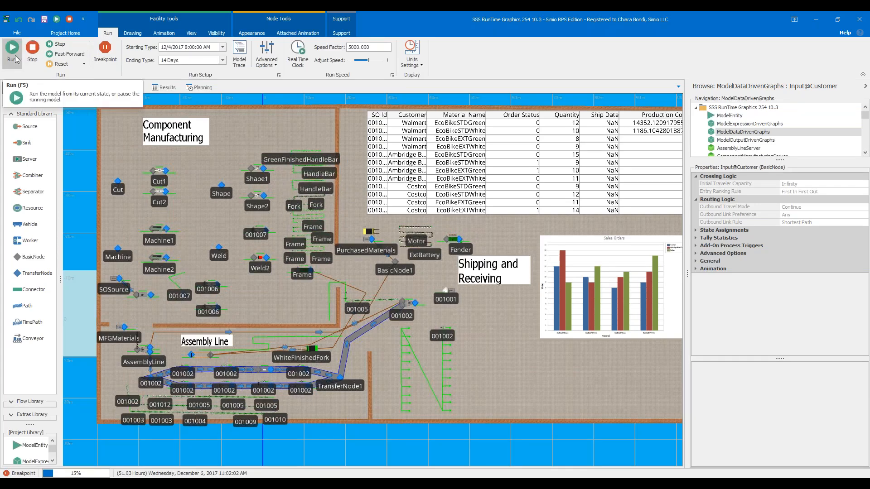
- Resume the run from the breakpoint with the whole status table and bar chart in view, and pause it
click(12, 48)
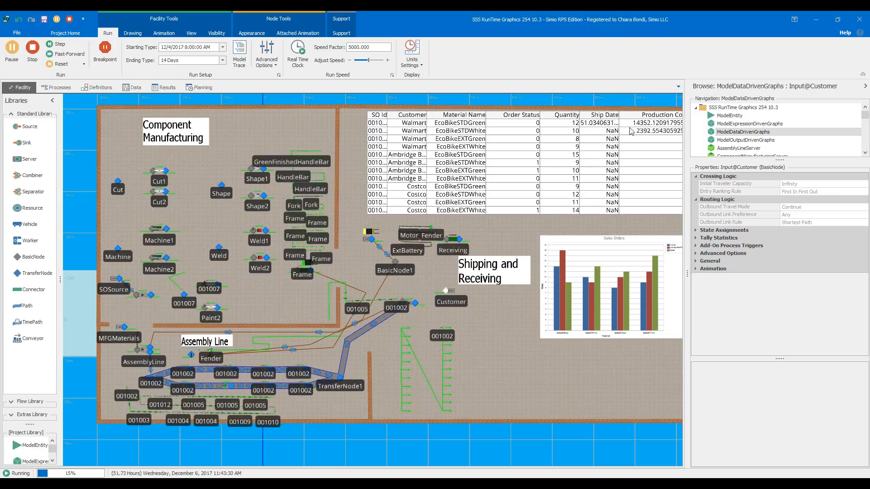
drag(601, 108, 540, 110)
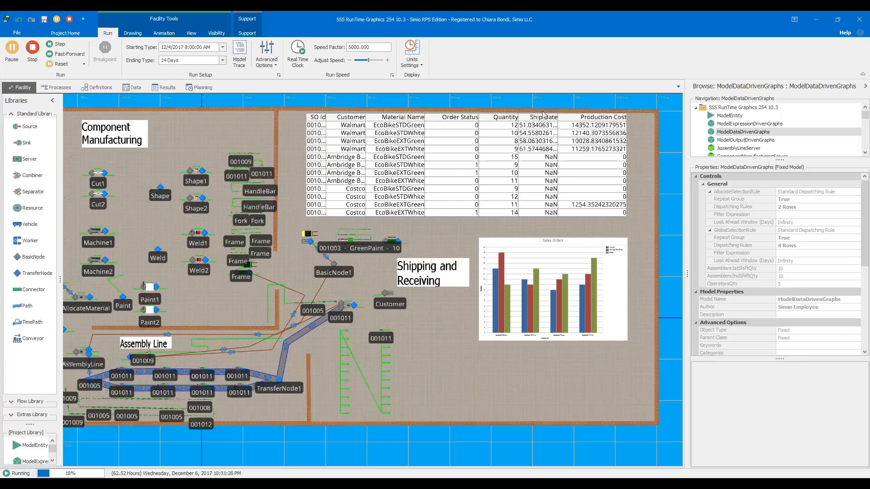
click(12, 49)
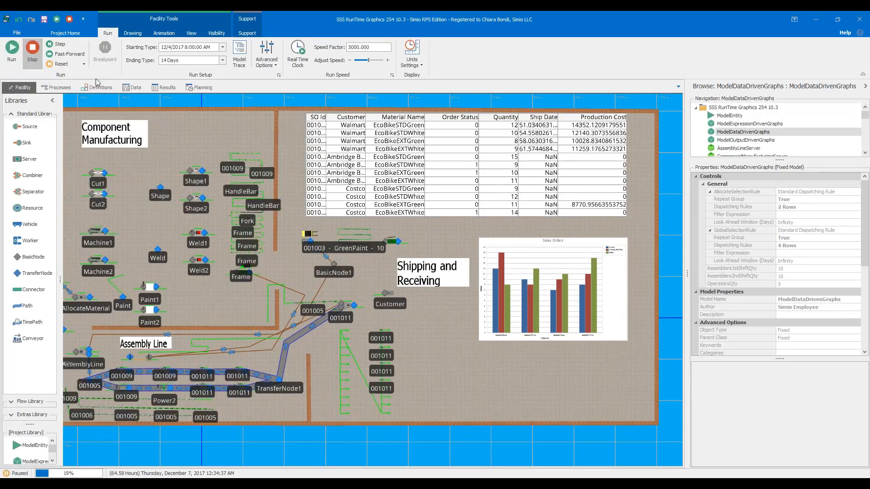
- Check the Ship Date values in the Copy Sales Orders data table and return to the status table in the facility
click(136, 91)
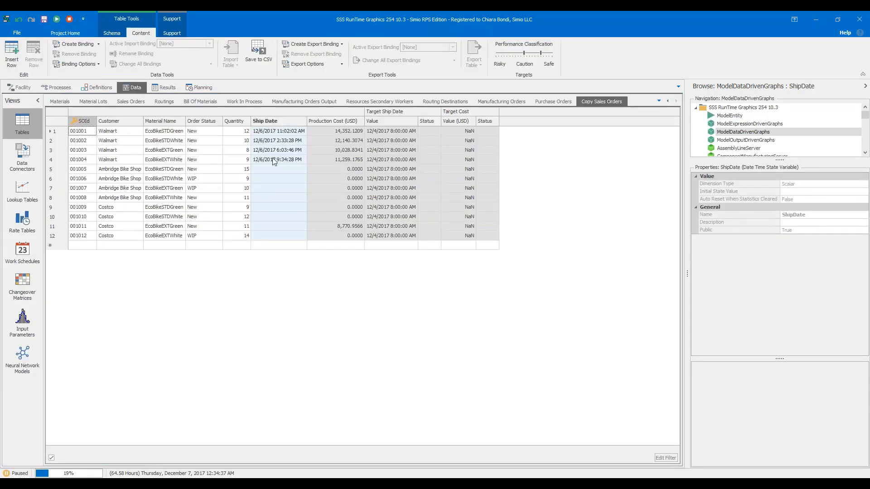
click(23, 88)
click(581, 183)
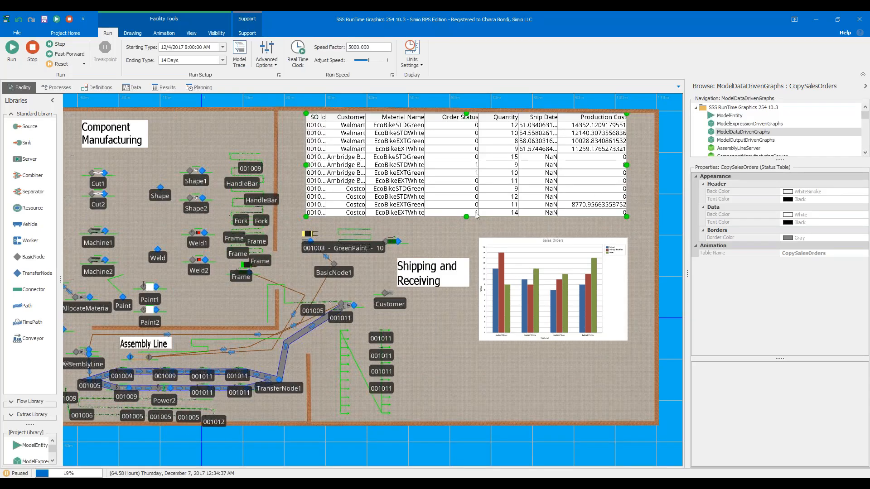
- Continue the run while examining the Sales Orders bar chart up close, and stop the run
click(12, 47)
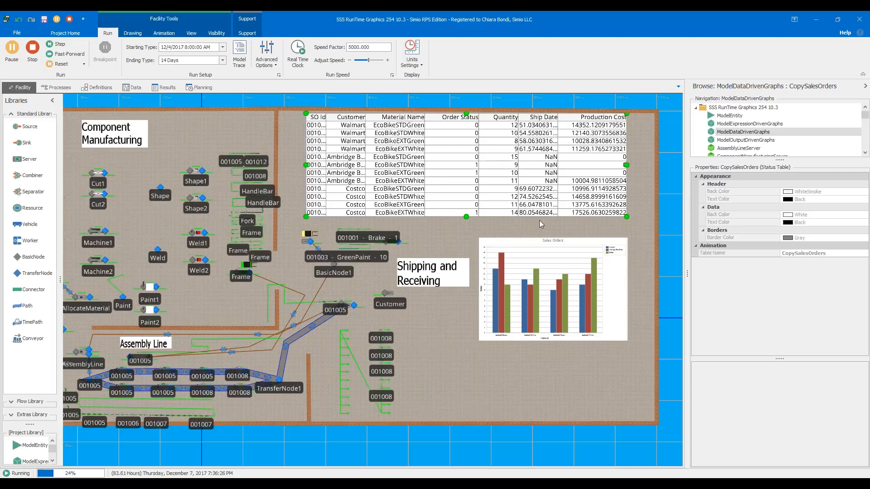
click(533, 280)
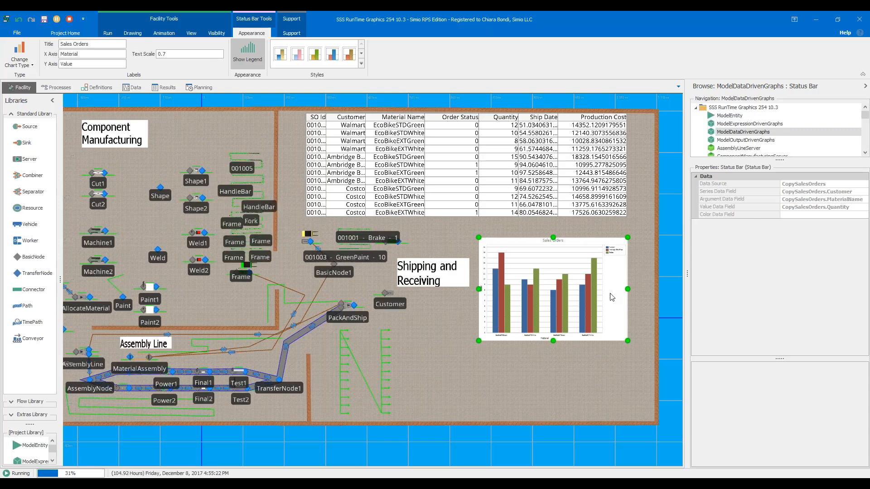
scroll(610, 292, up, 2)
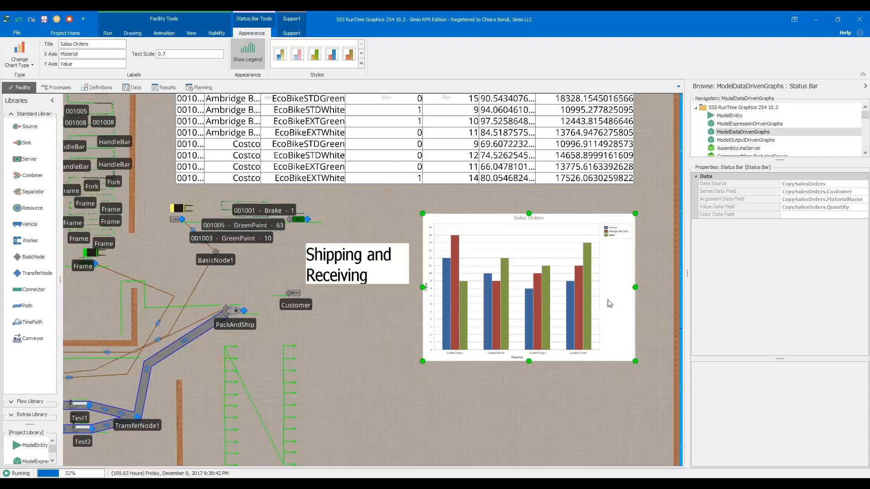
scroll(603, 299, down, 1)
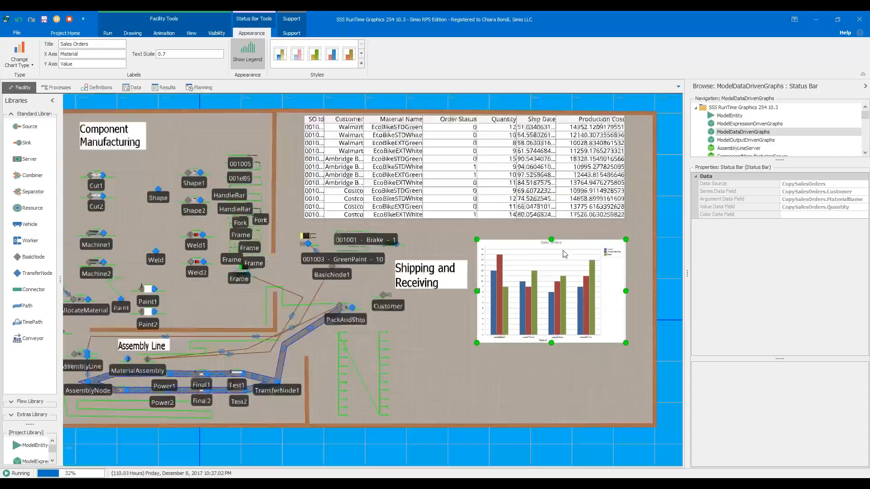
click(70, 20)
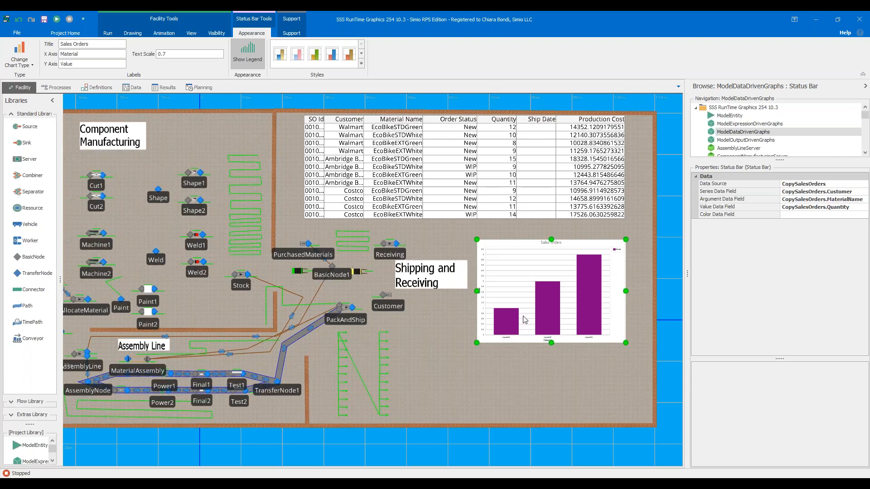
- Examine the table name behind the CopySalesOrders status table and the data fields of the Sales Orders bar chart
click(451, 189)
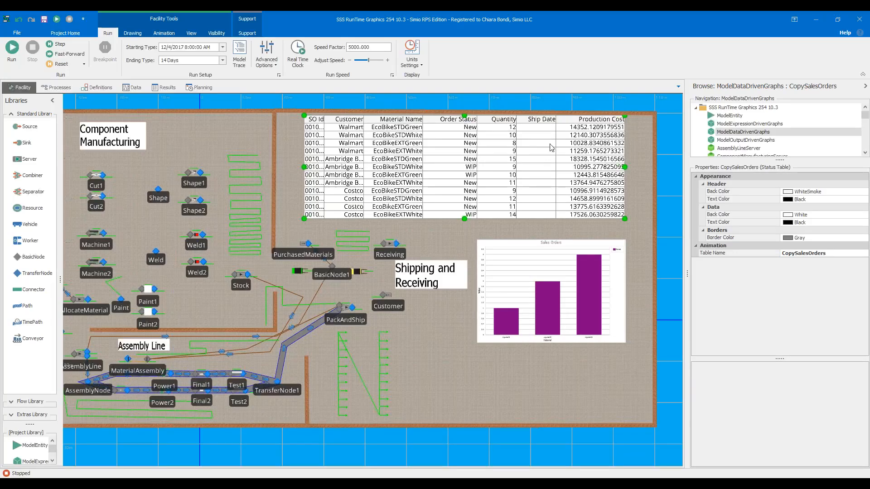
click(548, 304)
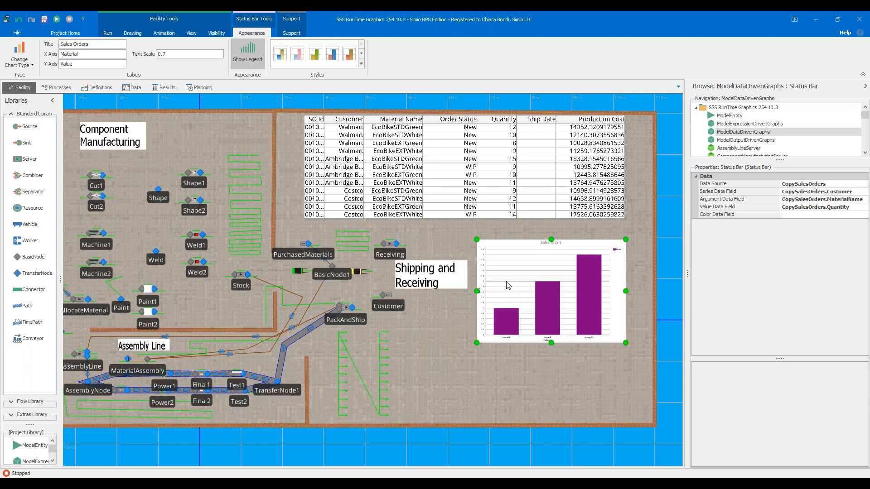
scroll(569, 344, down, 3)
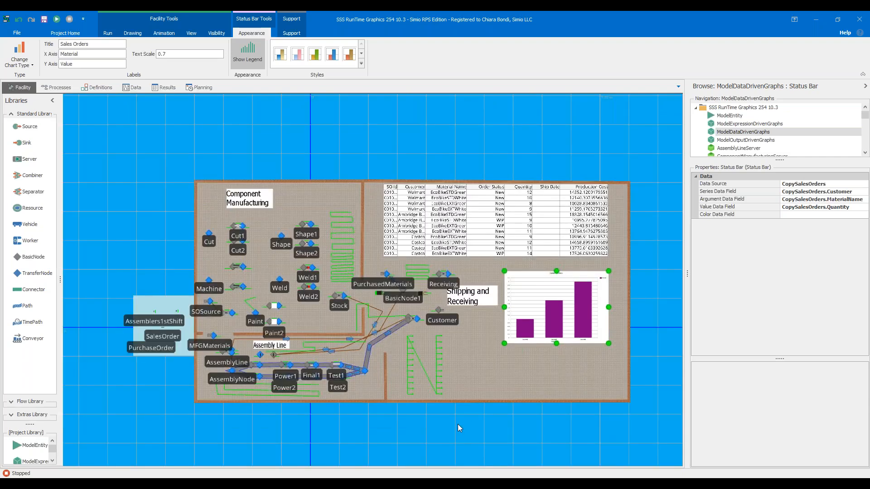
click(436, 159)
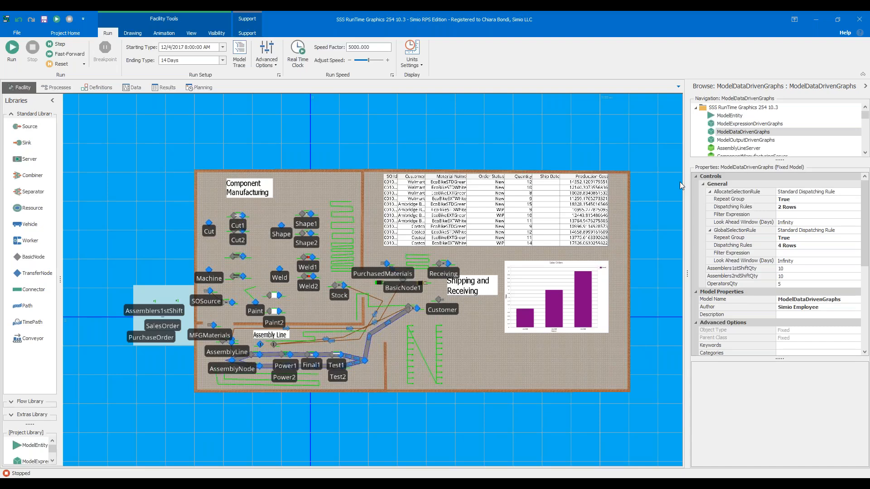
click(527, 209)
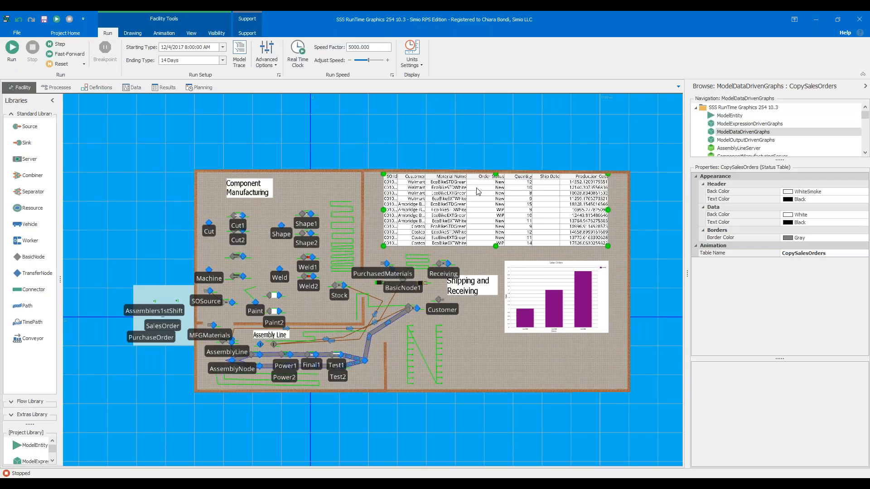
- Compare the columns of the Sales Orders data table with those of the Copy Sales Orders table
click(130, 88)
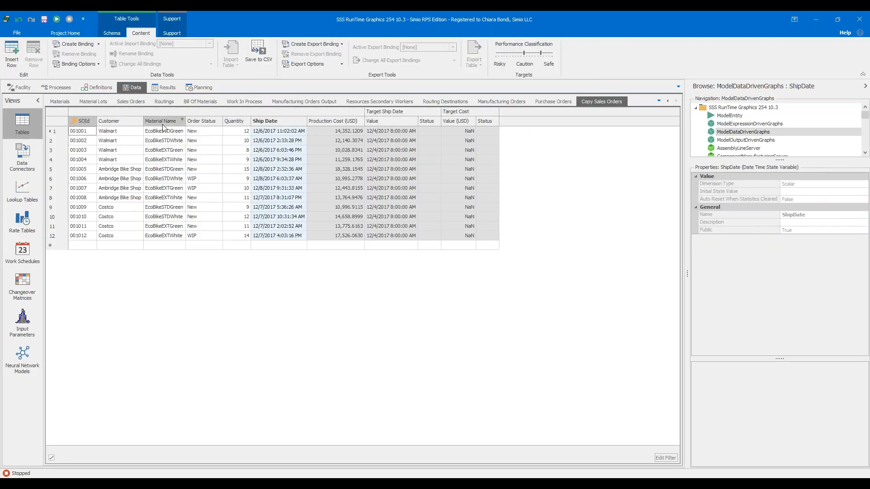
click(135, 103)
drag(458, 443, 407, 427)
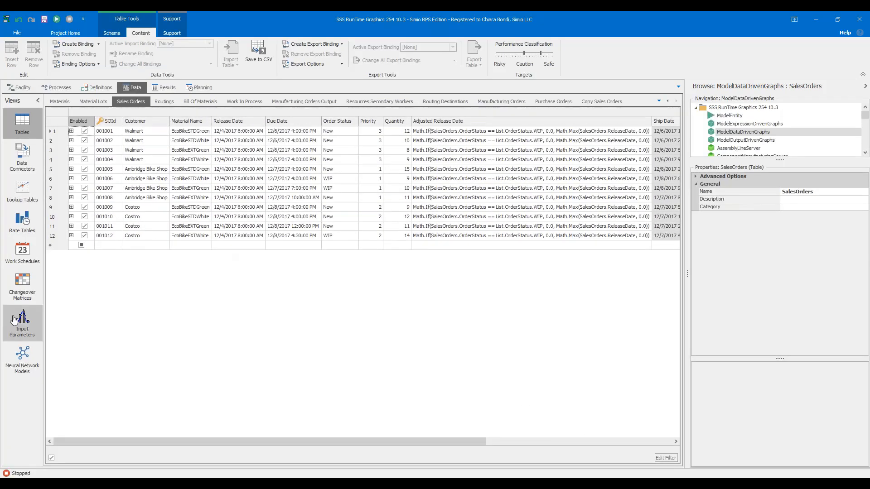
drag(293, 442, 237, 469)
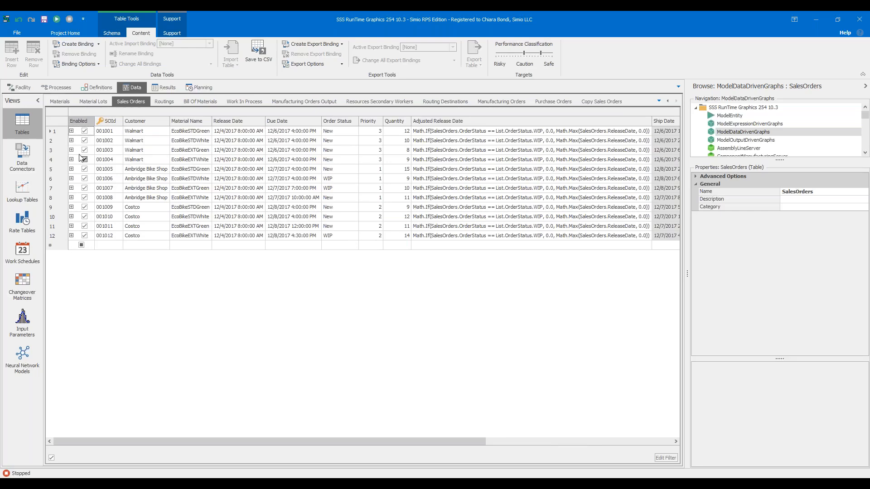
click(610, 103)
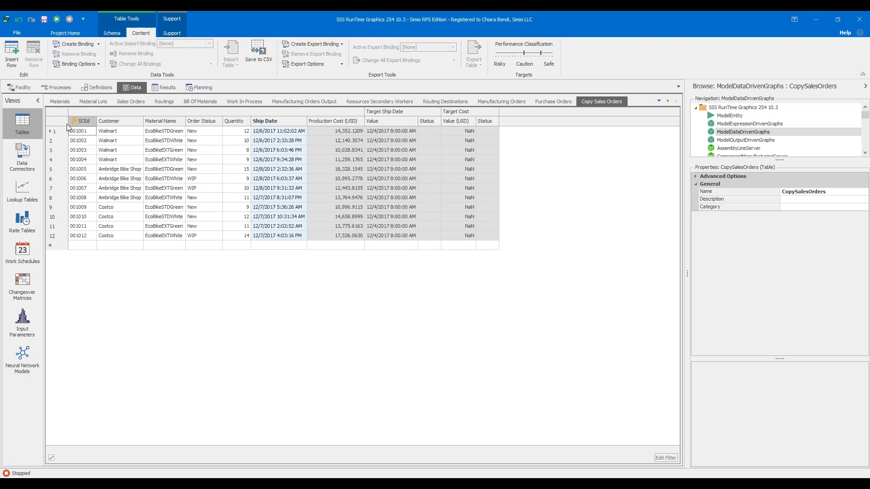
- Review the Customer sink's On Entering state assignments, including the one writing TimeNow to the CopySalesOrders ship date, and close the editor
click(22, 87)
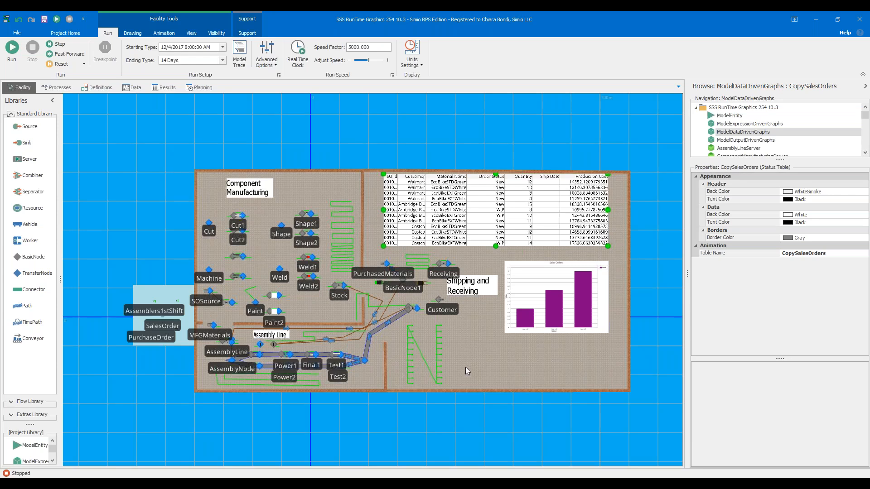
click(440, 308)
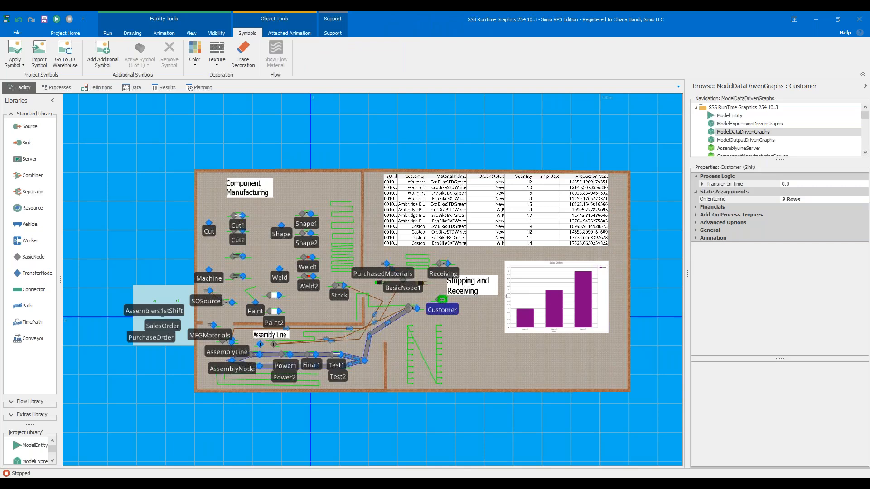
click(865, 199)
click(864, 199)
click(281, 161)
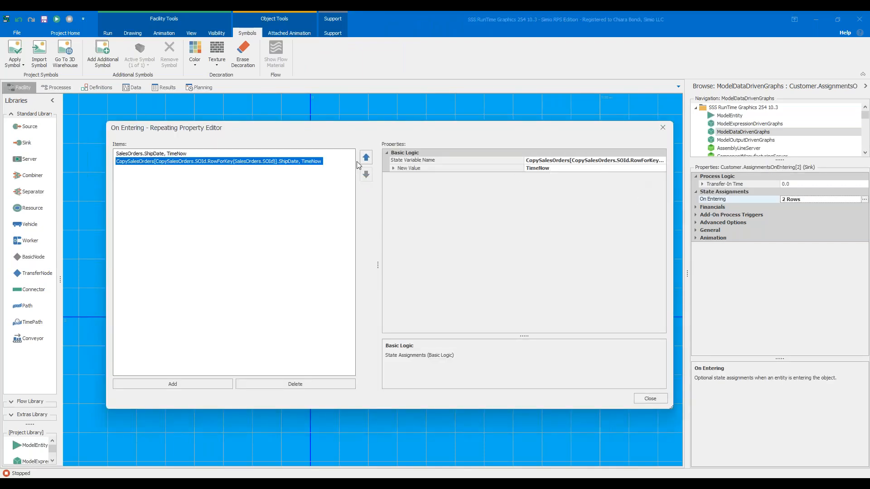
click(650, 398)
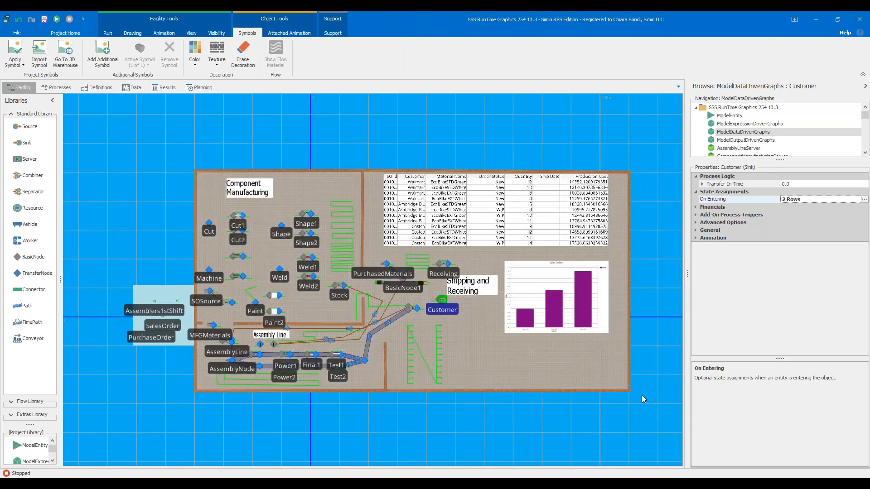
- Open the On Entering state assignments of the PackAndShip combiner's member input node
click(408, 311)
scroll(409, 315, up, 2)
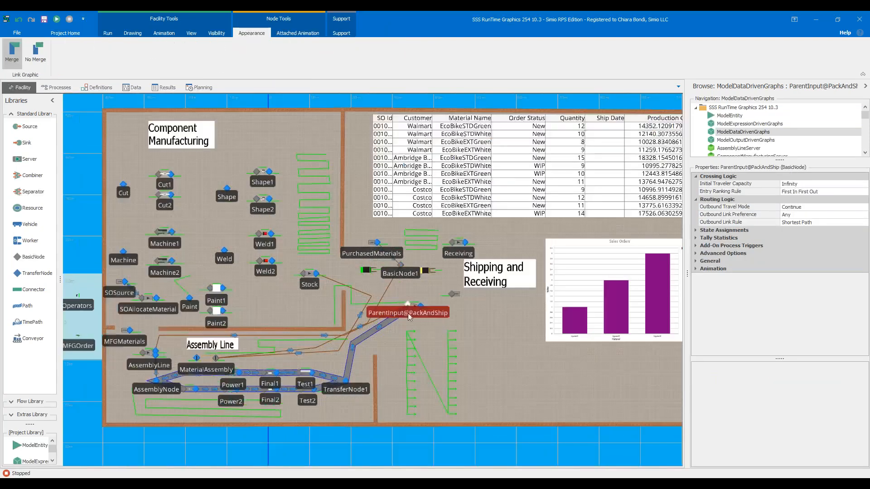
click(410, 320)
scroll(409, 313, up, 3)
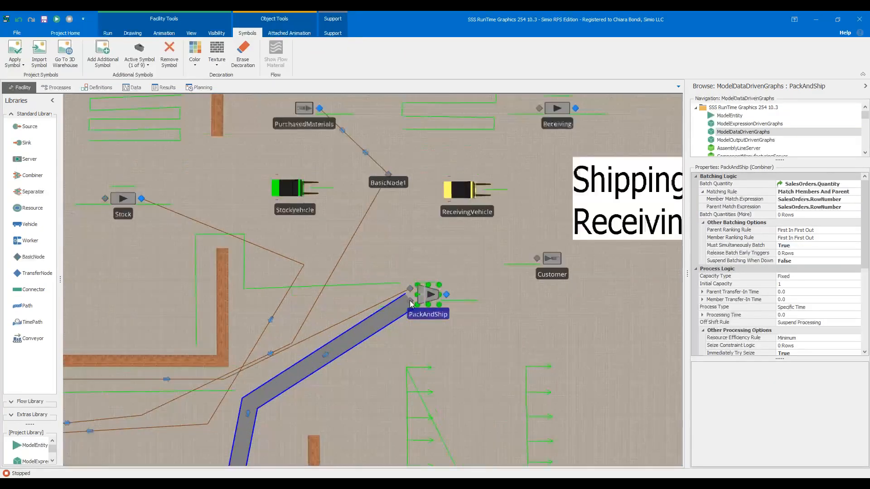
click(438, 299)
click(864, 238)
click(863, 237)
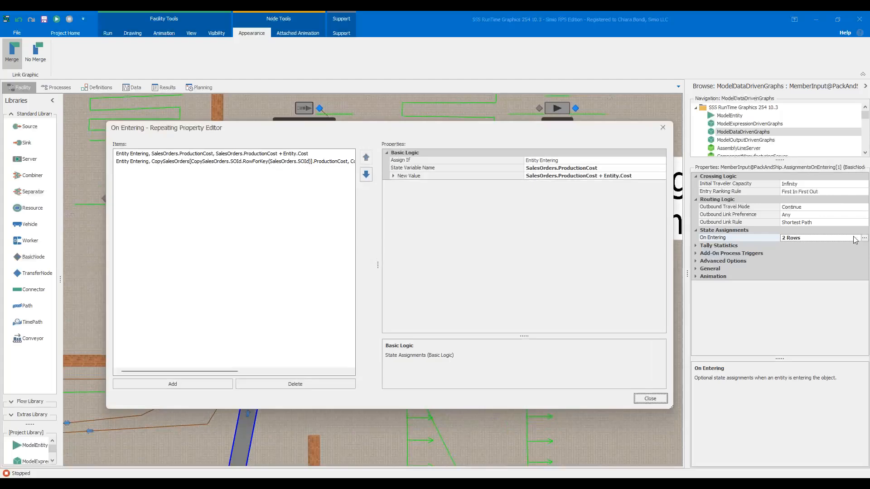
- Try to wrap the SalesOrders.ProductionCost assignment's new value in the Math.Round function, then discard the edit
click(528, 178)
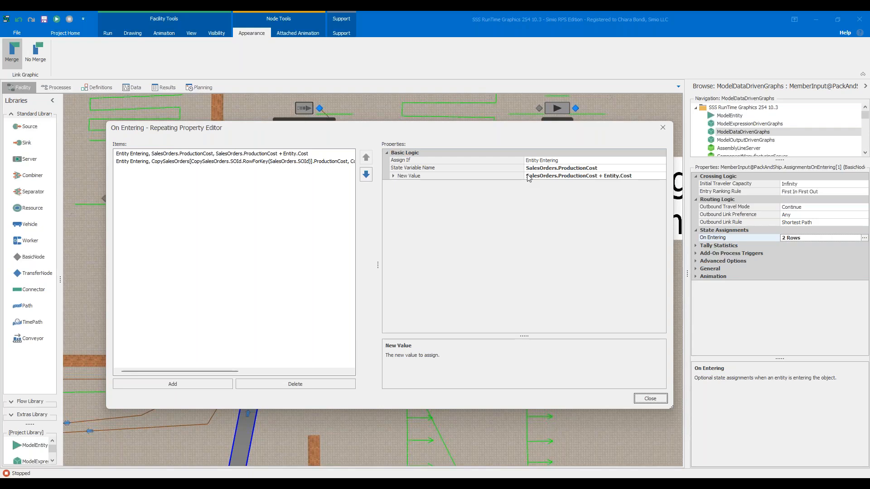
click(662, 176)
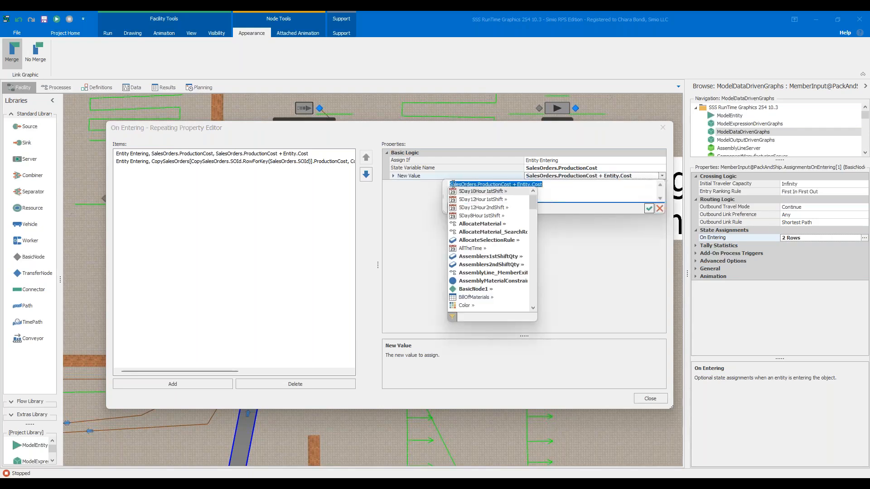
click(452, 185)
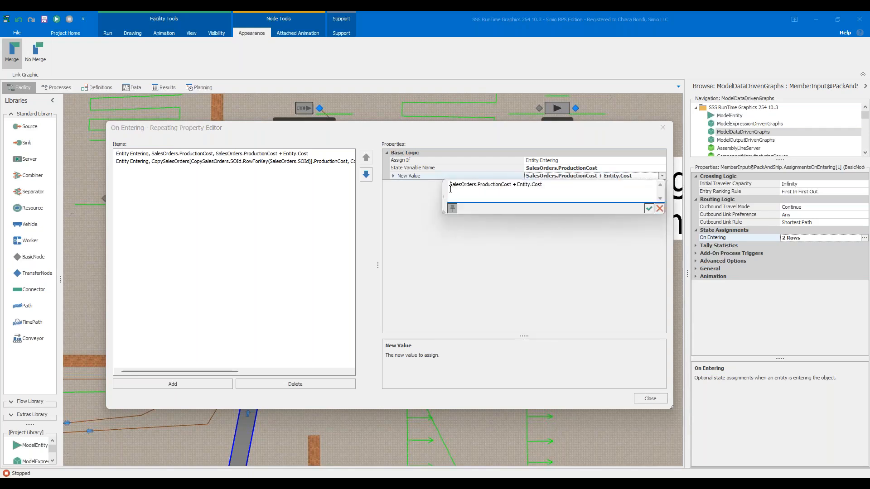
text(Math.)
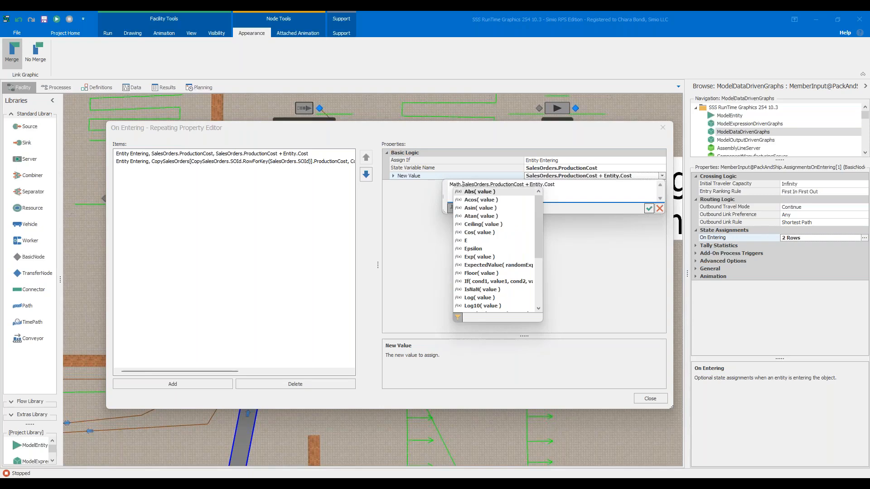
text(Roun)
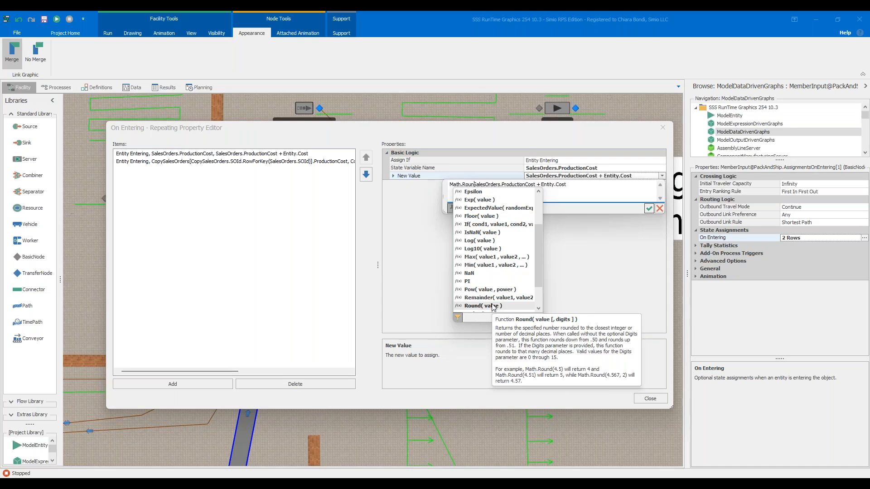
click(660, 208)
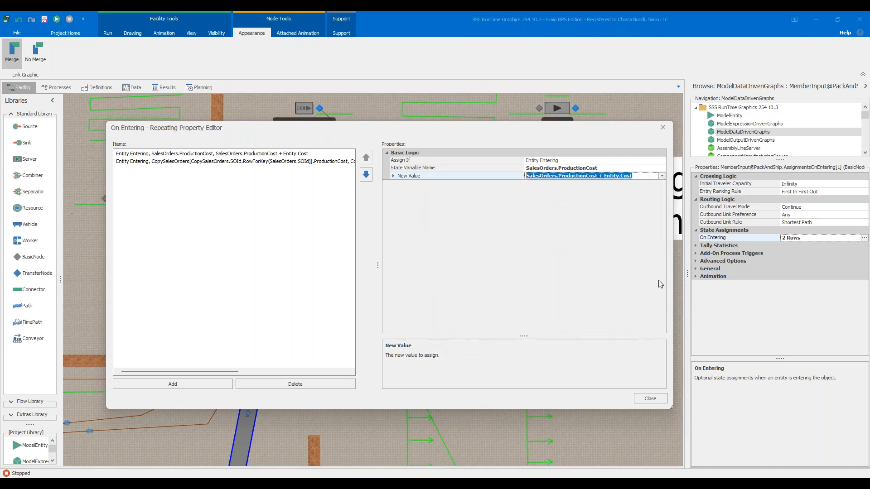
- Close the assignments editor and review the properties of the CopySalesOrders status table and the Sales Orders bar chart
click(651, 402)
scroll(642, 385, down, 5)
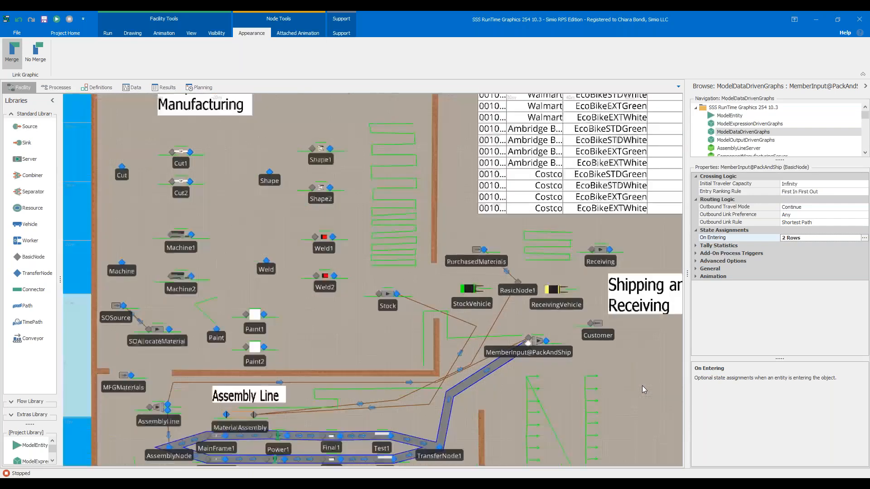
click(642, 393)
scroll(653, 121, down, 2)
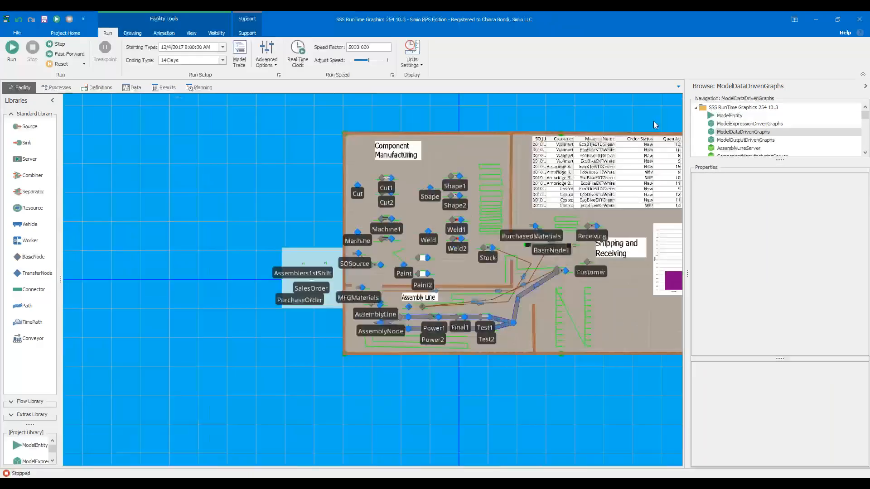
drag(637, 124, 513, 148)
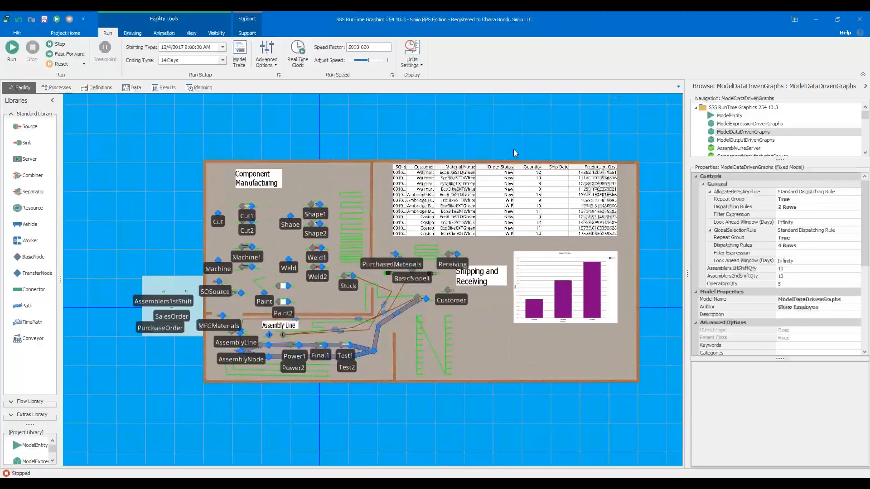
click(561, 222)
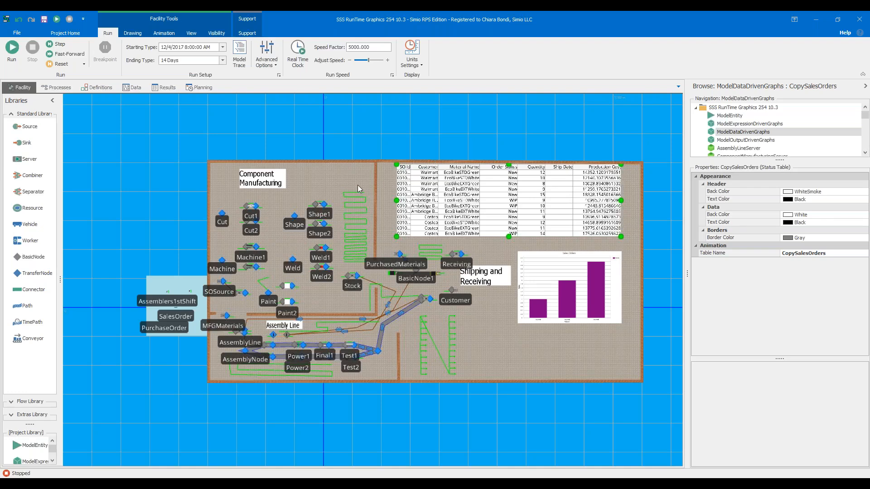
click(562, 283)
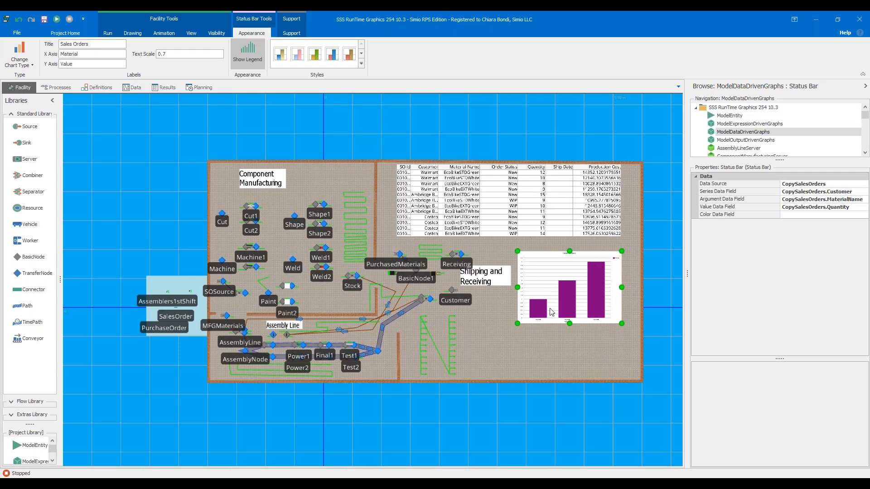
- Open the ModelOutputDrivenGraphs model and examine the data properties of its two bar charts and the Max TIS per hour plot
click(726, 140)
drag(229, 126, 284, 132)
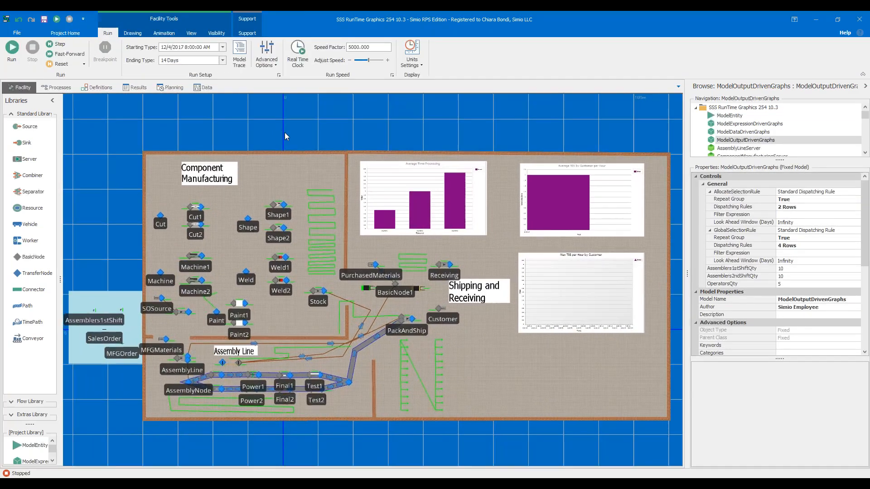
click(439, 208)
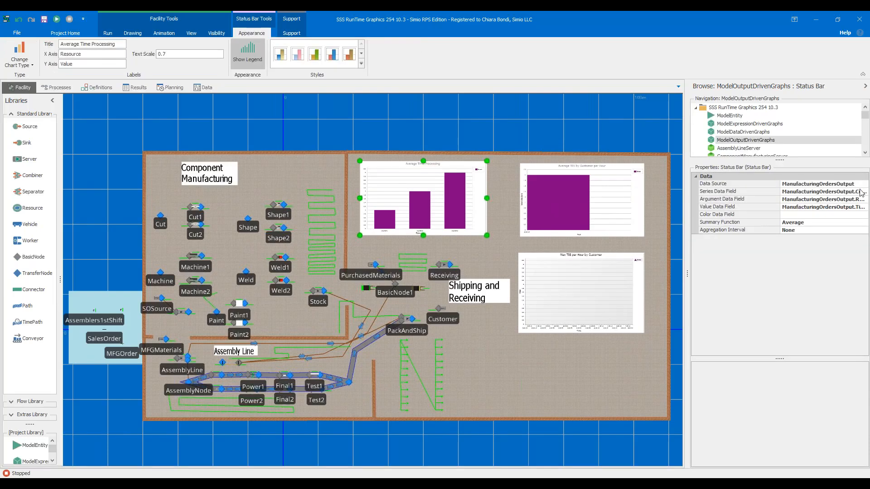
click(581, 202)
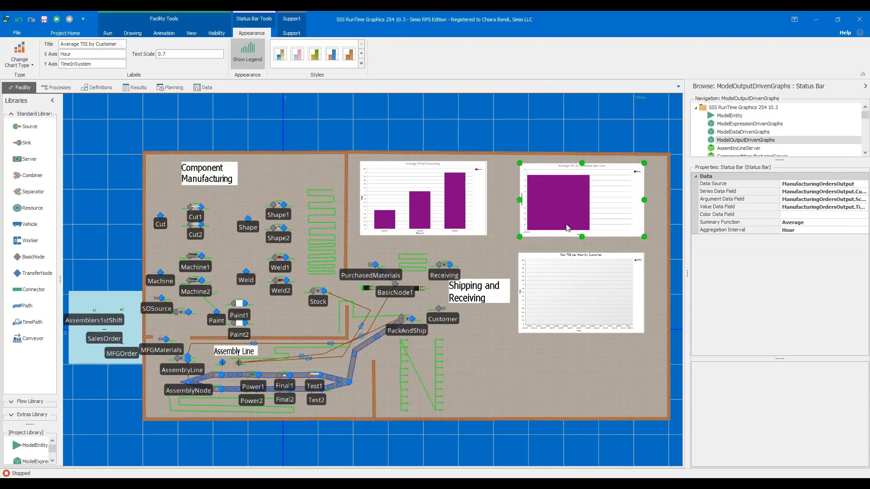
click(585, 295)
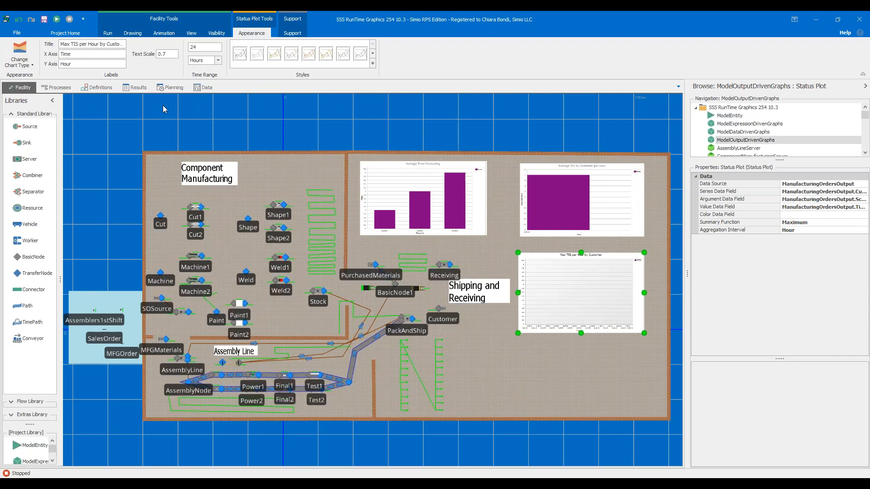
- Inspect the columns of the Manufacturing Orders Output table and return to the facility view
click(205, 89)
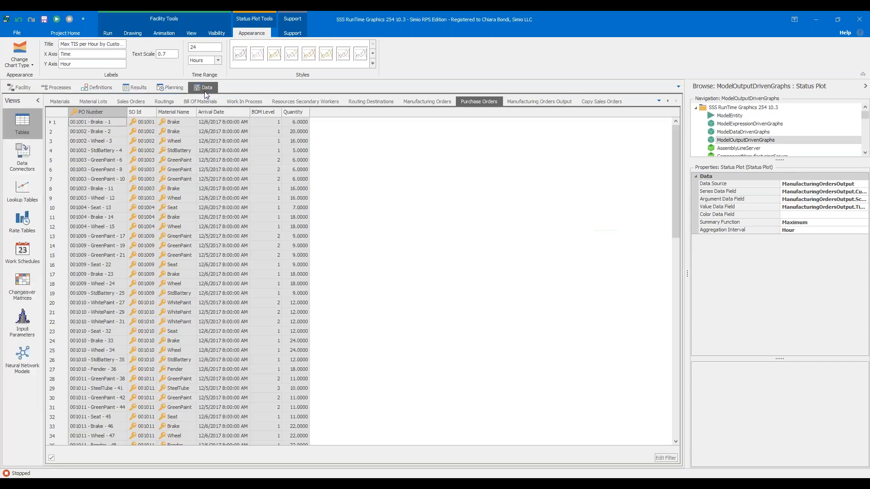
click(537, 101)
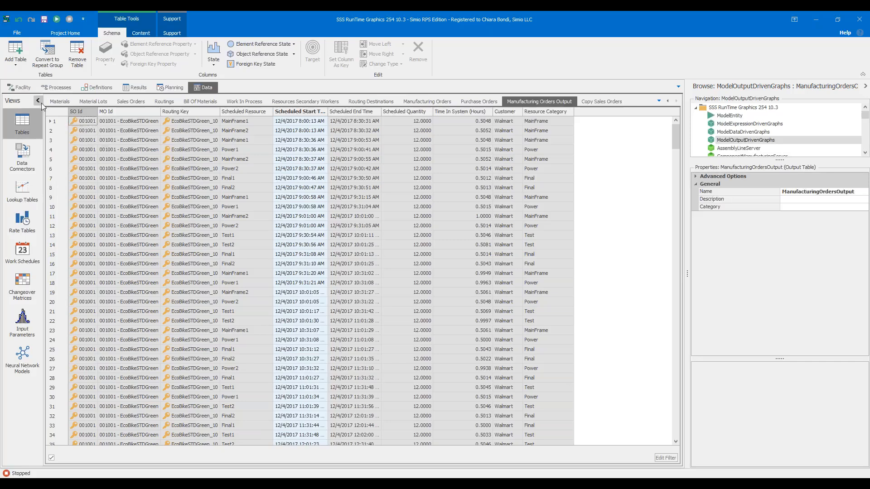
click(24, 88)
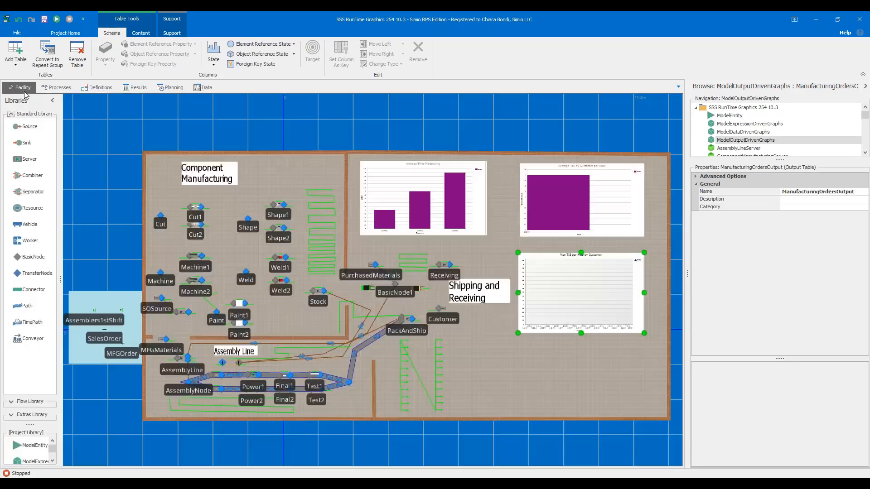
- Place a new bar chart in the empty area above the Average Time Processing chart, at roughly the same size
click(466, 205)
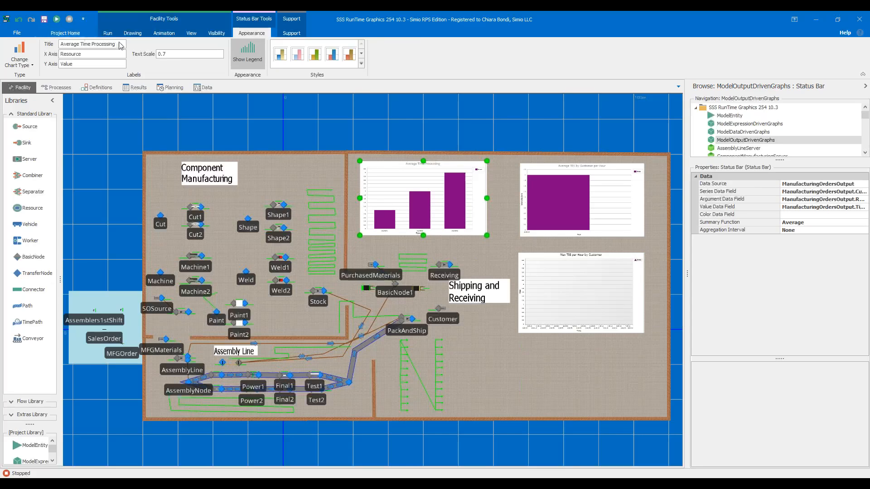
click(165, 36)
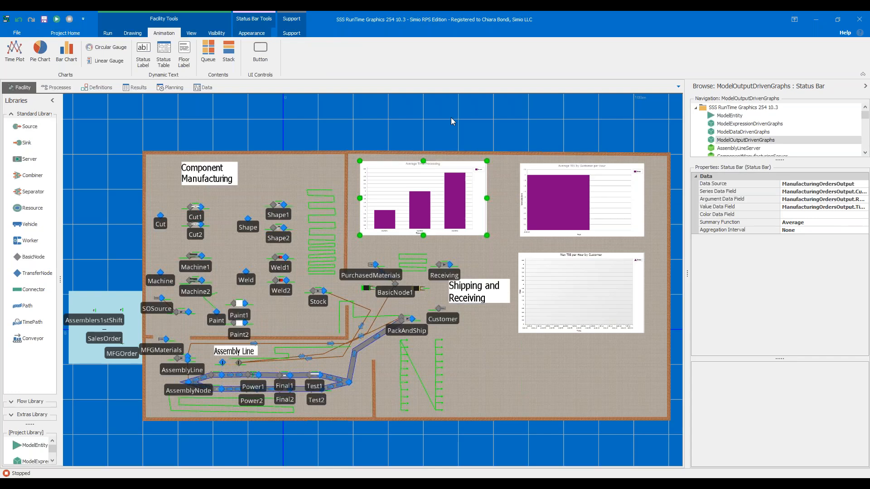
drag(450, 118, 393, 244)
scroll(427, 259, up, 3)
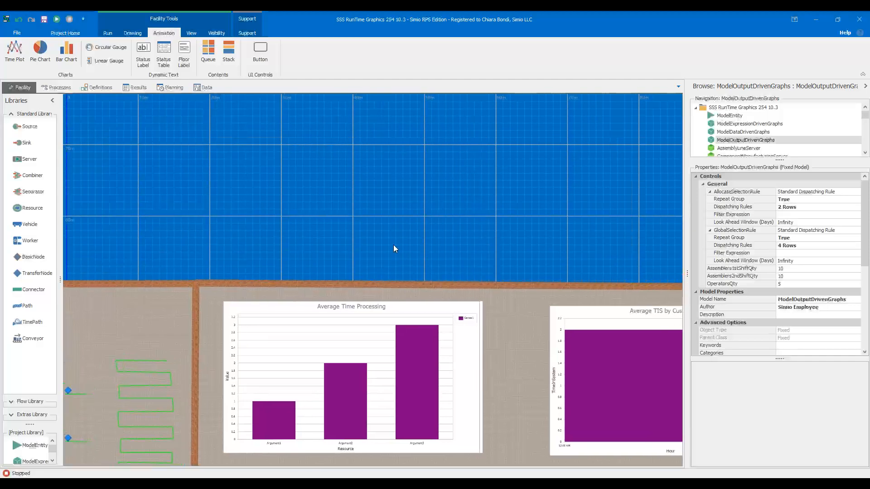
click(401, 375)
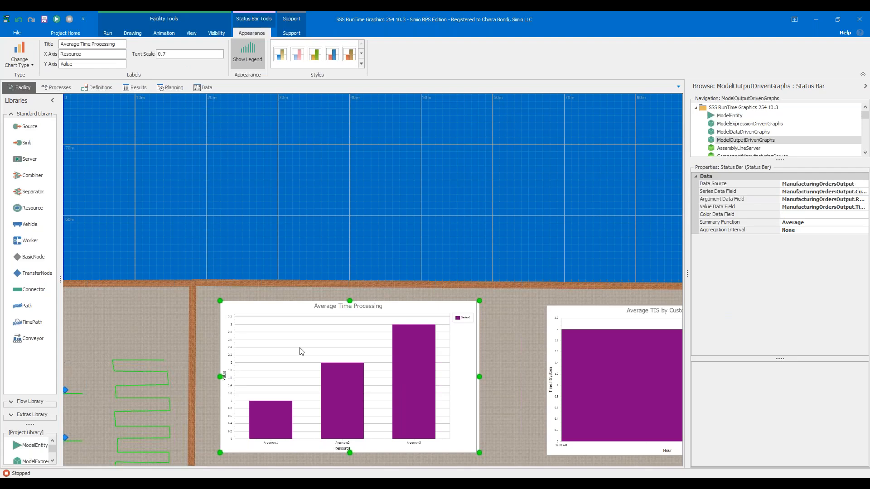
click(172, 37)
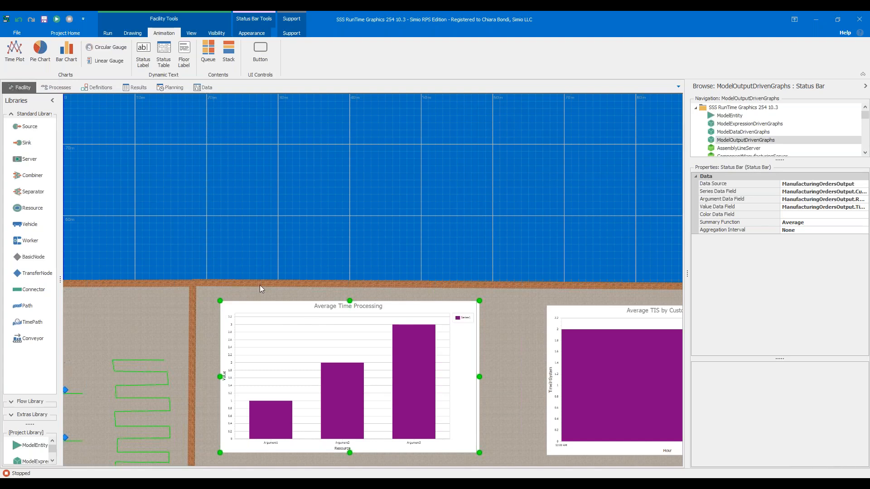
click(66, 52)
drag(208, 109, 478, 266)
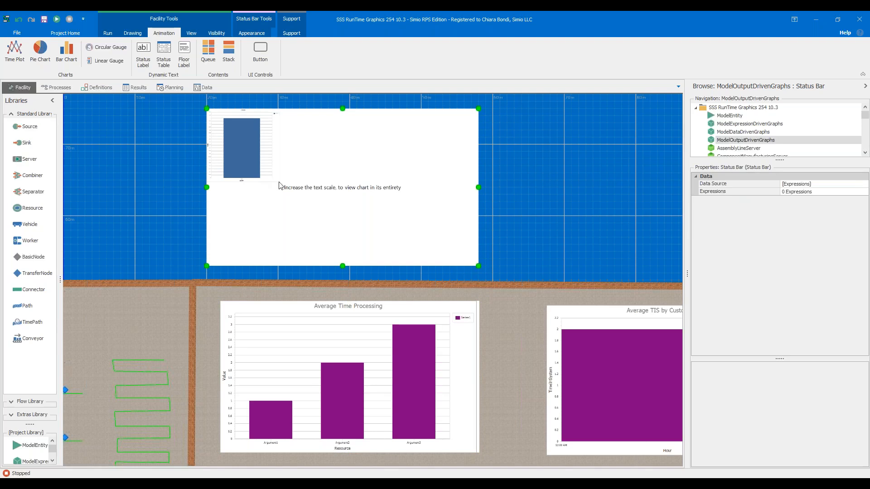
- Set the new bar chart's text scale to 1
click(252, 33)
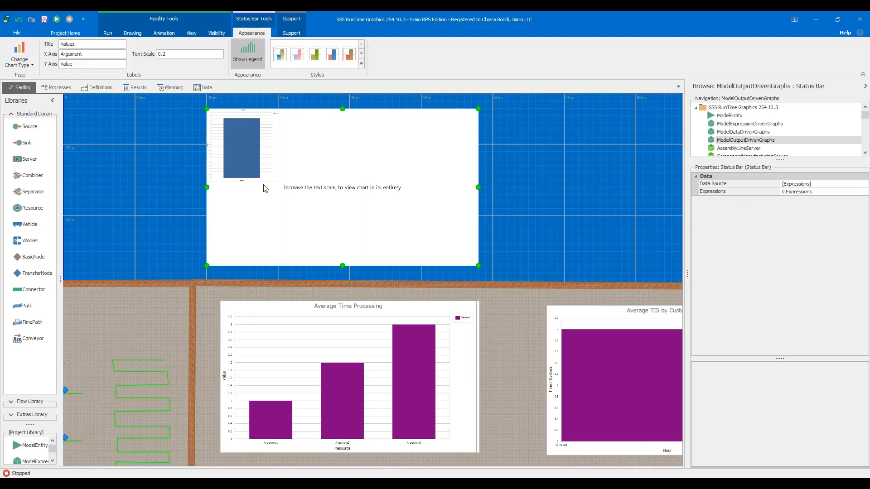
drag(173, 55, 158, 62)
text(1.)
click(510, 228)
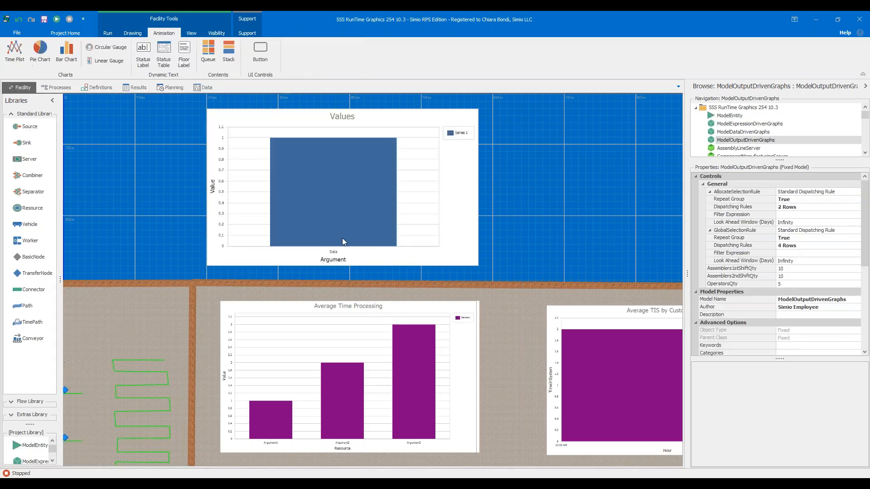
- Set the new bar chart's Data Source to the ManufacturingOrdersOutput table
click(455, 241)
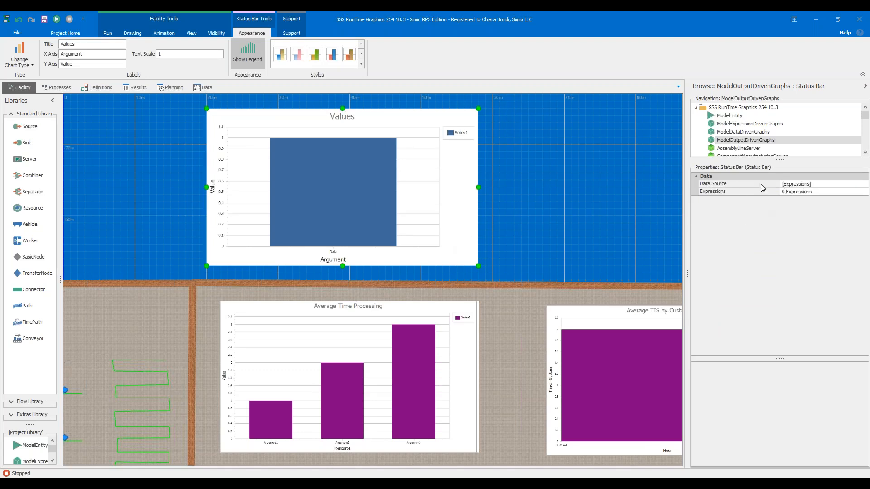
click(865, 184)
scroll(844, 220, down, 5)
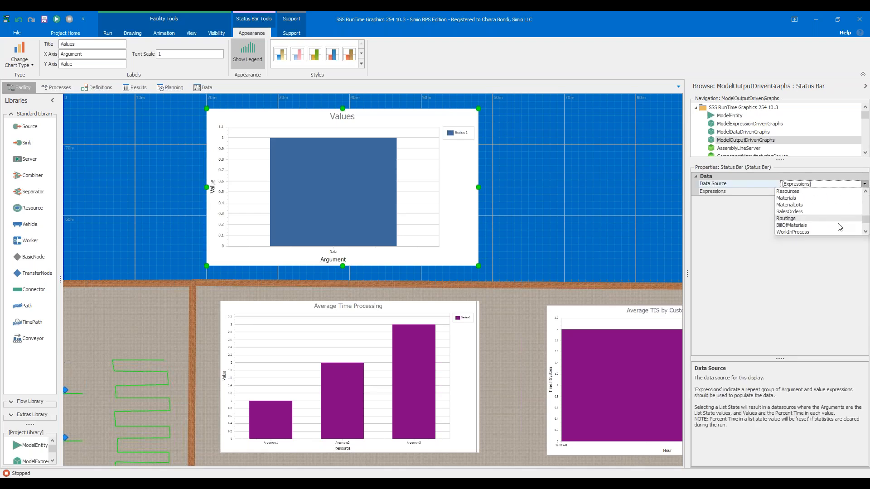
scroll(835, 215, down, 2)
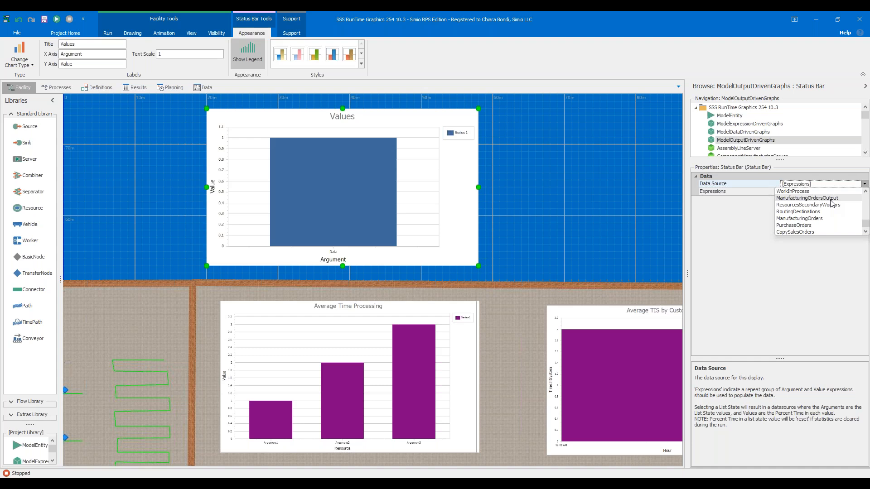
click(816, 198)
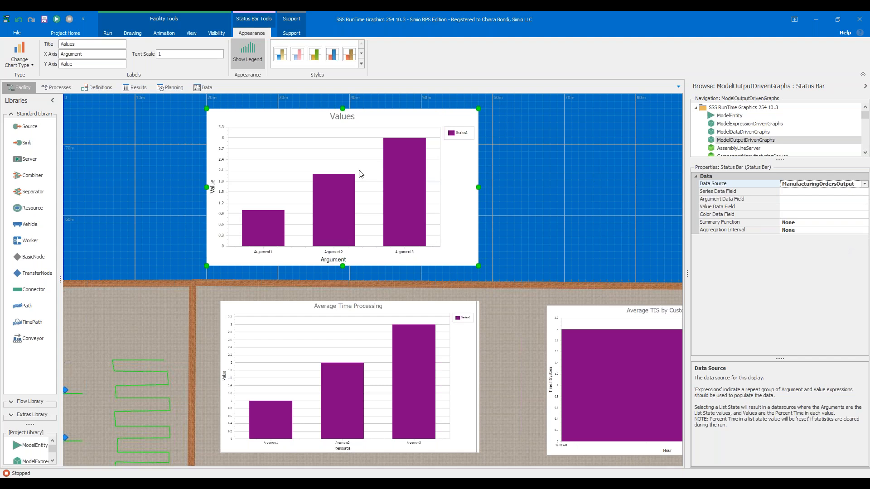
- Read the descriptions of the new chart's Series, Argument and Value Data Field properties
click(740, 191)
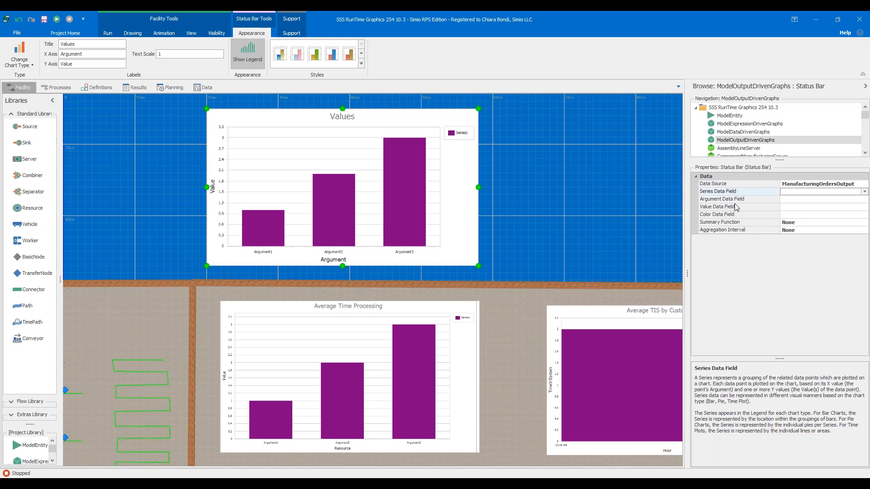
click(736, 200)
click(743, 207)
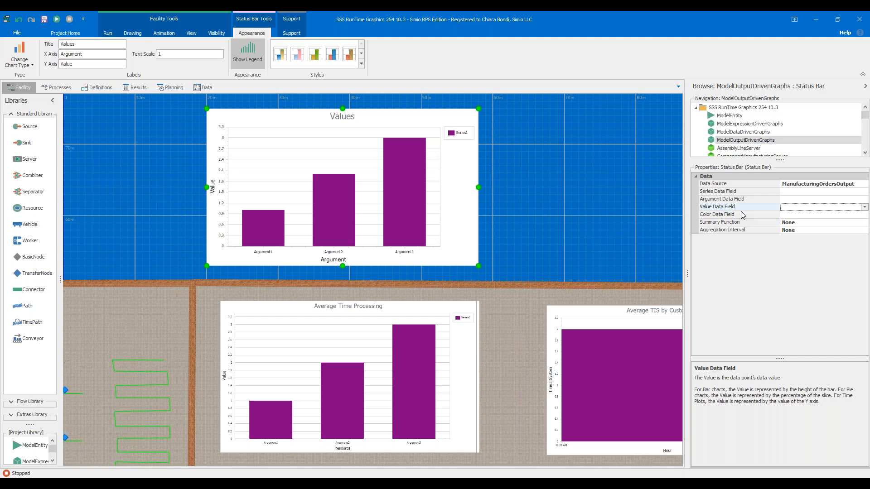
- Examine the Average Time Processing chart's full data field names and the options available for its Summary Function
click(444, 359)
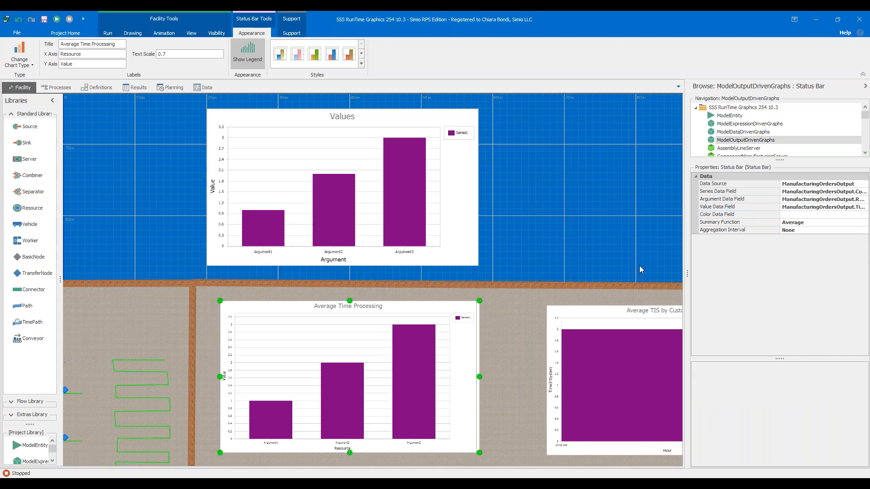
drag(687, 242, 608, 249)
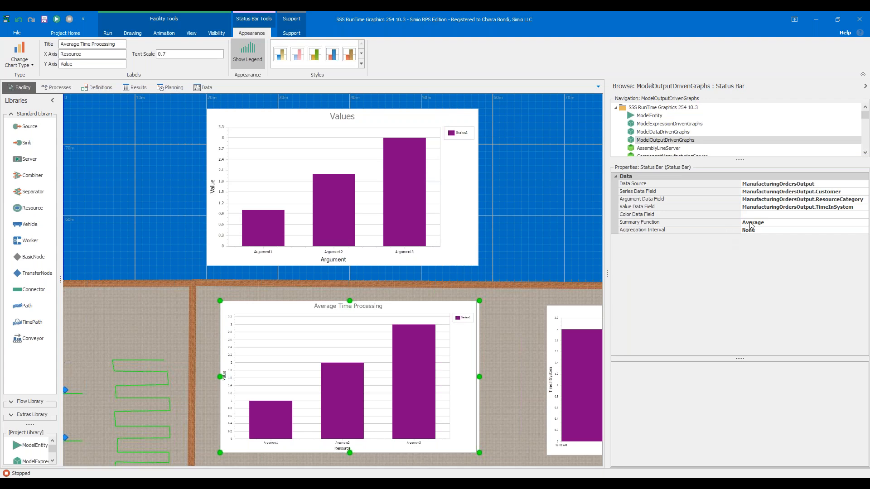
click(868, 225)
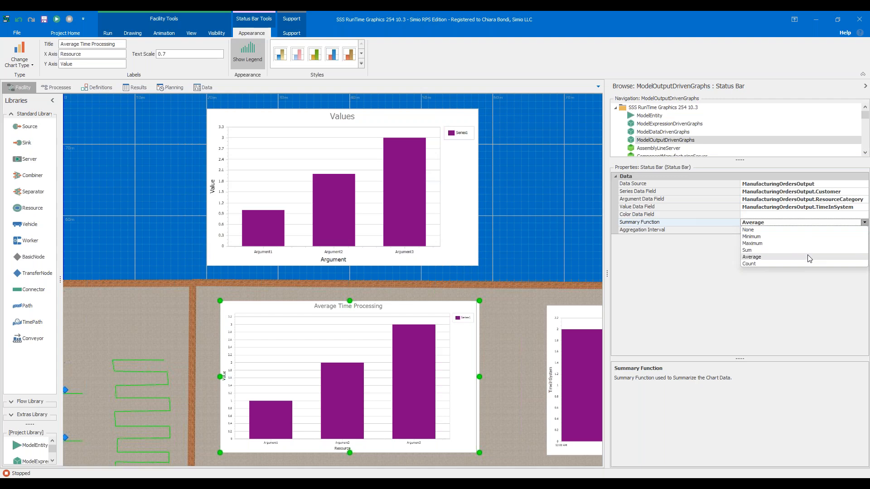
- Examine the interval options available for the Average Time Processing chart's Aggregation Interval, keeping None
click(705, 275)
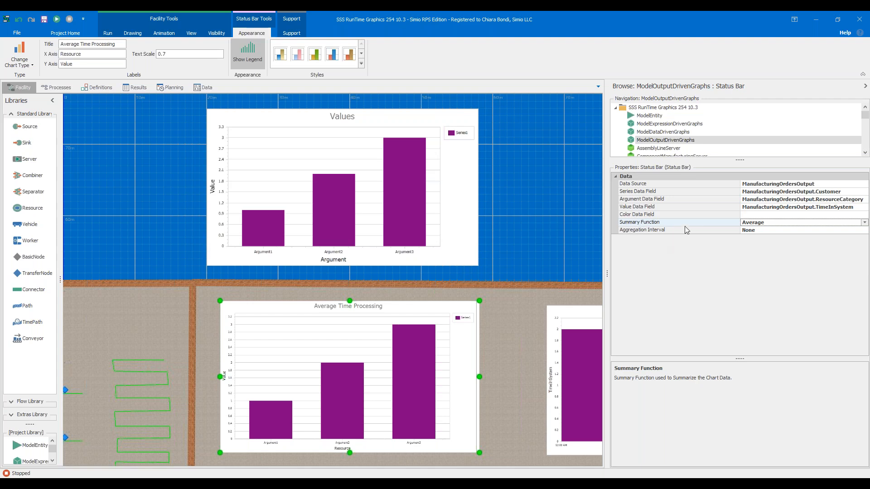
click(769, 231)
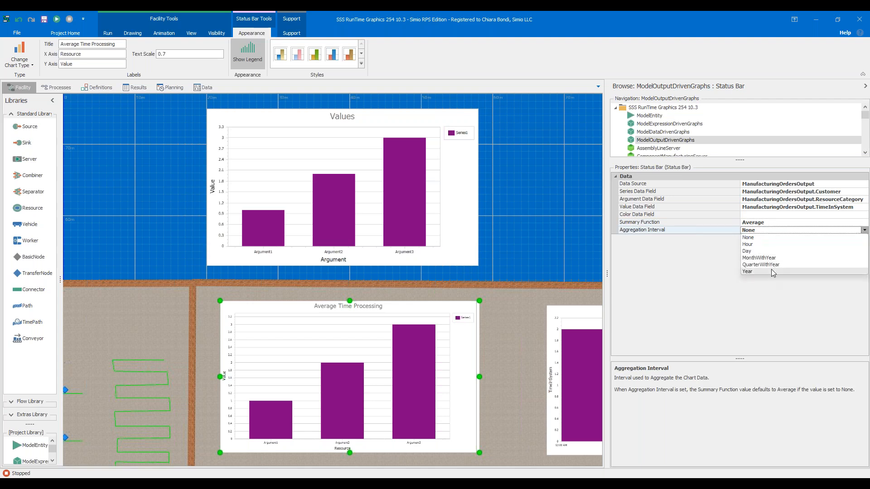
click(773, 232)
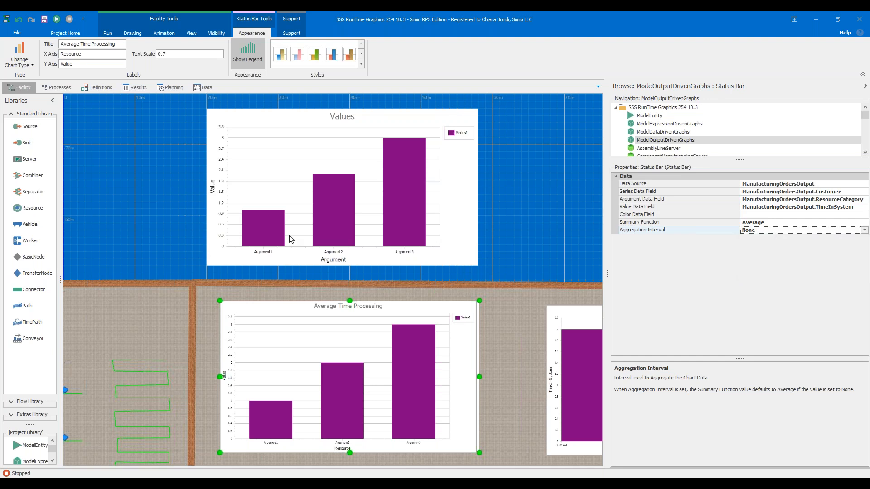
- Delete the newly added bar chart titled Values above the facility
click(444, 245)
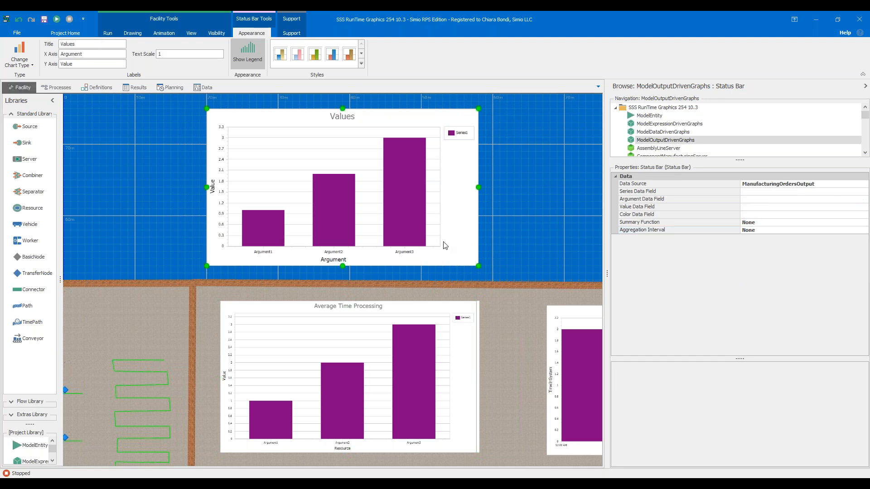
key(Delete)
- Run the model and examine the Average Time Processing chart as it updates by resource category
scroll(443, 241, down, 2)
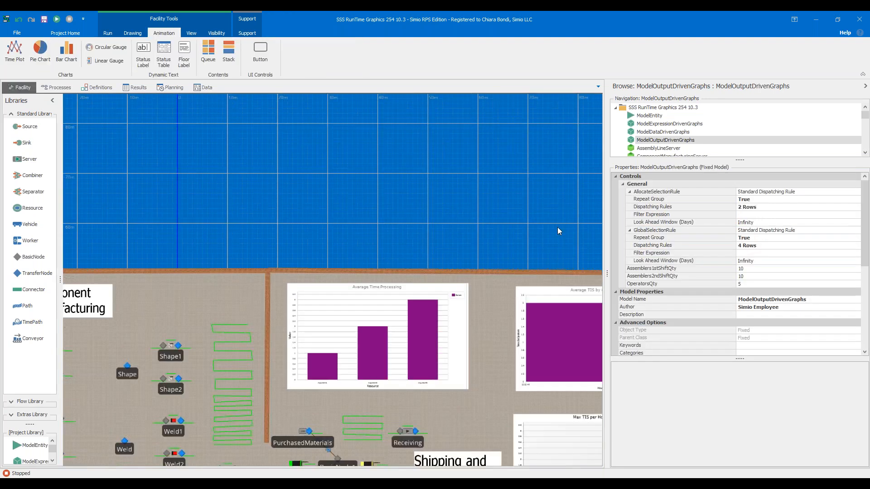
scroll(557, 227, down, 2)
drag(553, 219, 491, 105)
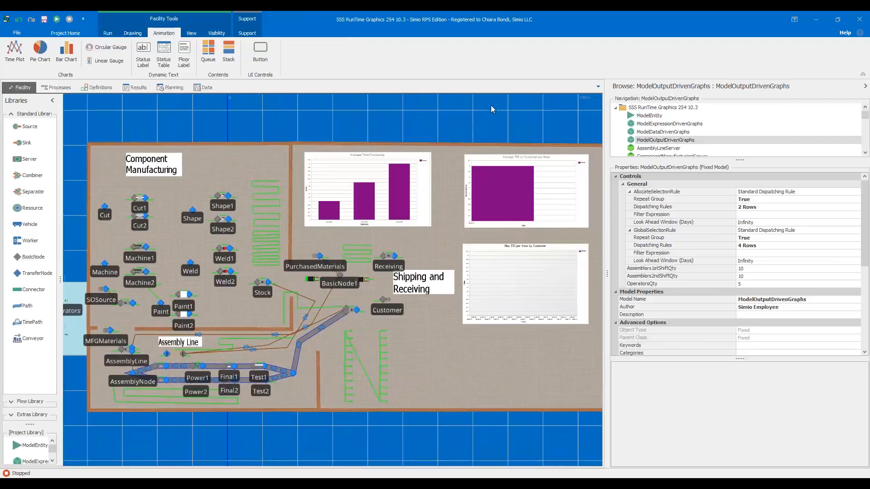
click(59, 19)
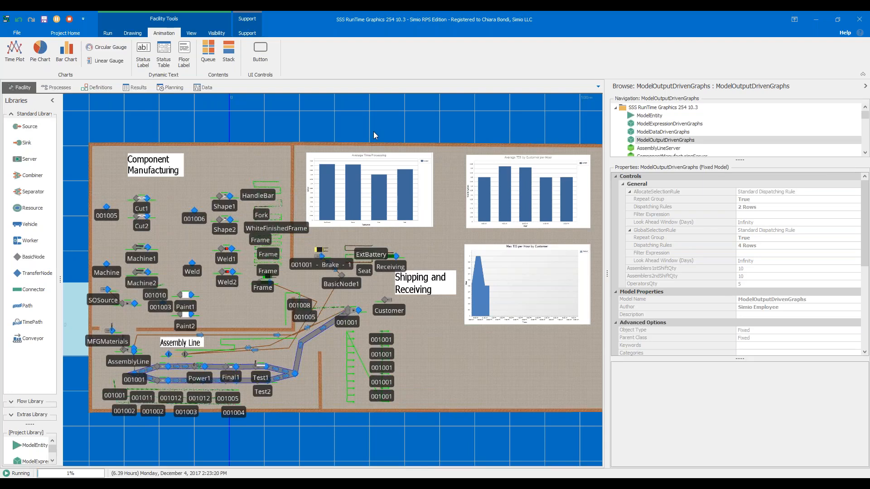
scroll(460, 161, up, 2)
scroll(466, 189, up, 3)
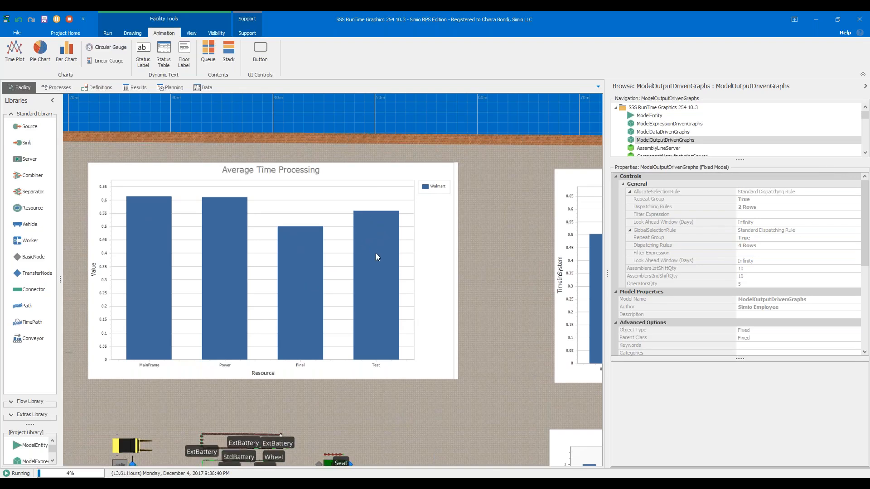
scroll(376, 254, down, 5)
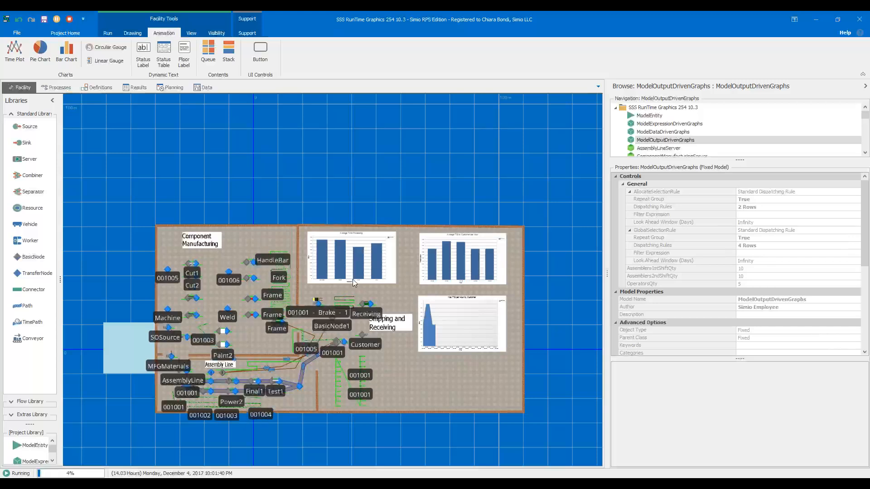
- Examine the Average TIS by Customer per Hour and Max TIS per Hour by Customer charts during the run
scroll(353, 279, up, 1)
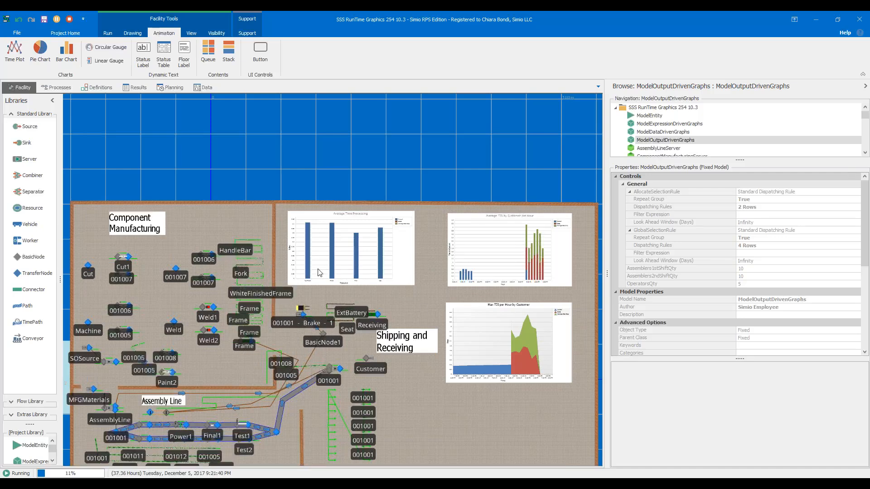
scroll(540, 401, up, 3)
drag(546, 384, 409, 487)
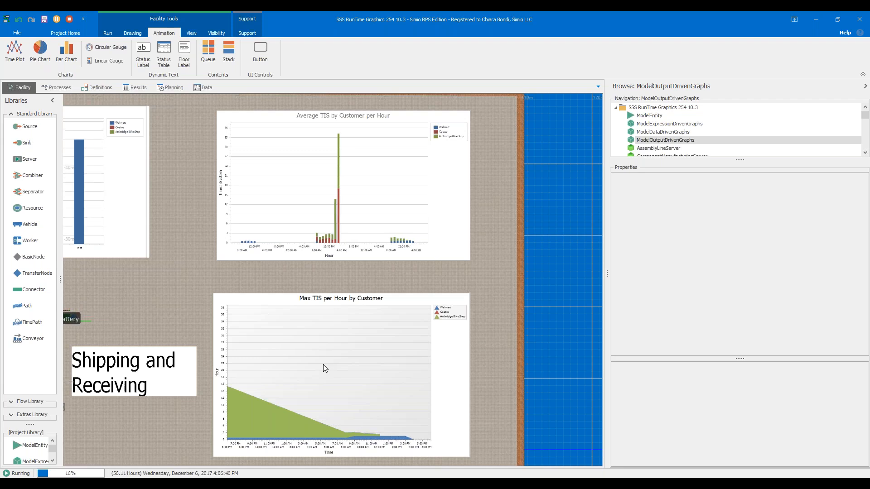
scroll(358, 330, down, 3)
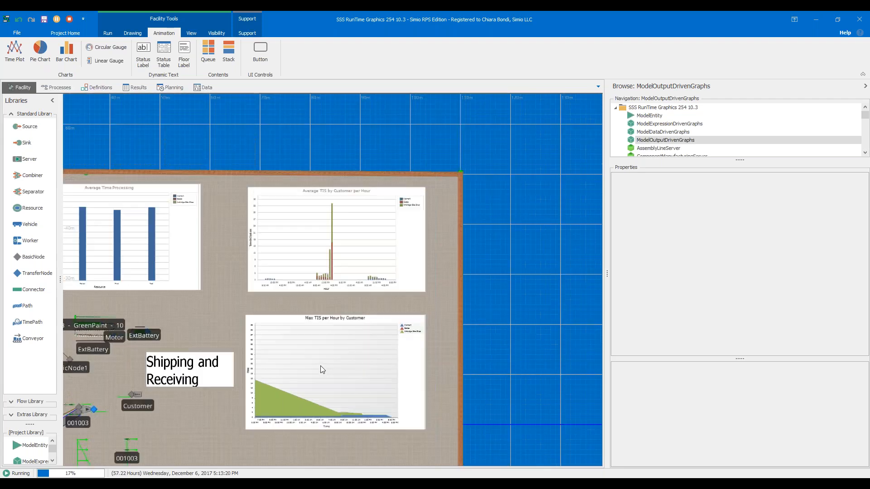
drag(460, 303, 606, 272)
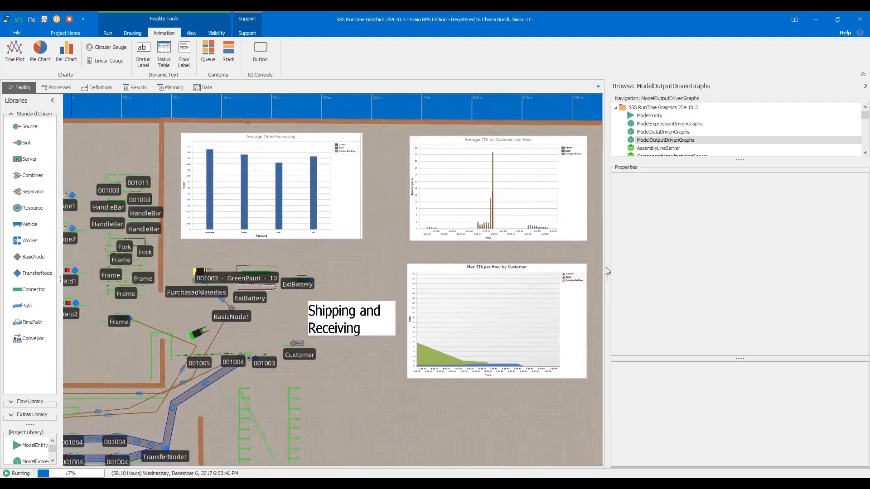
- Pause the run and inspect the Manufacturing Orders Output table's rows before returning to the facility layout
click(57, 20)
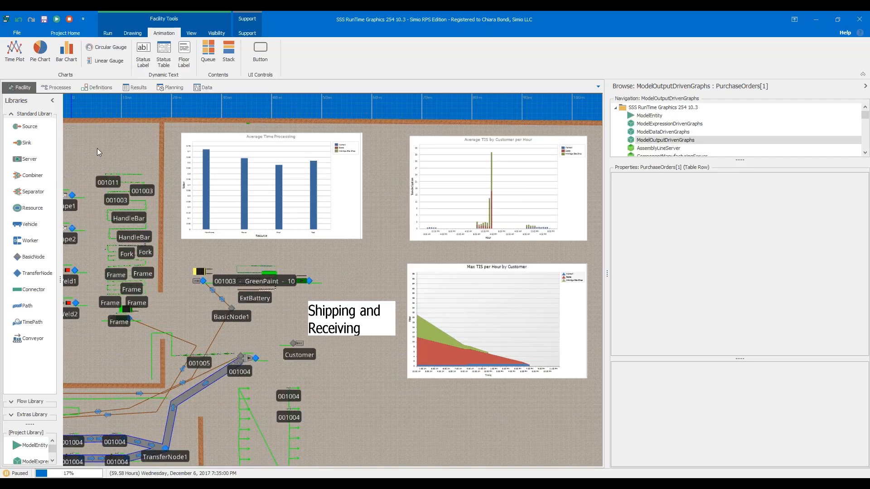
click(195, 88)
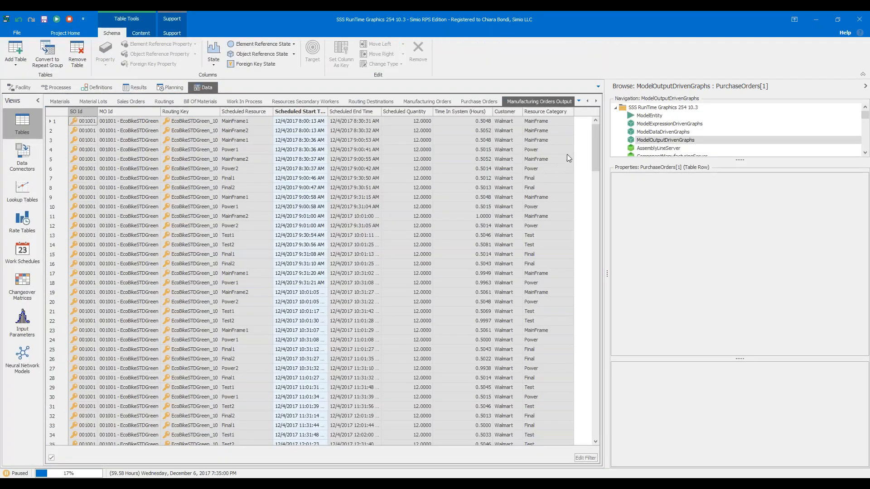
drag(597, 159, 569, 115)
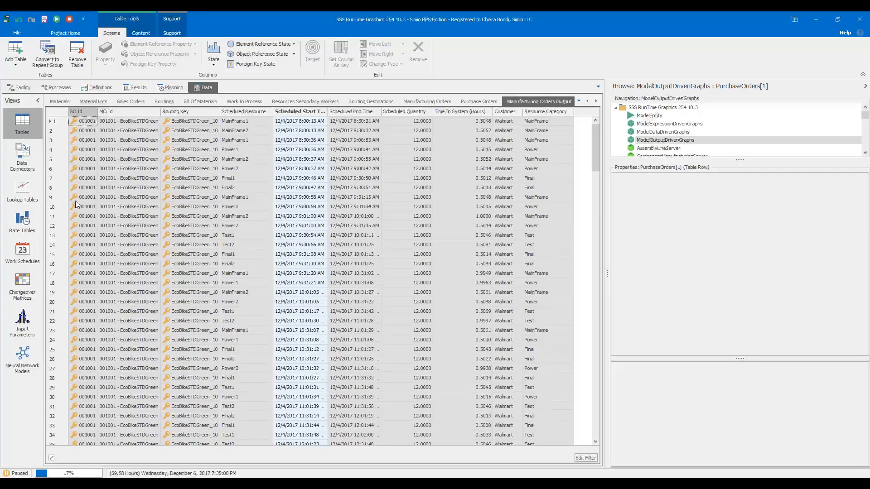
click(20, 87)
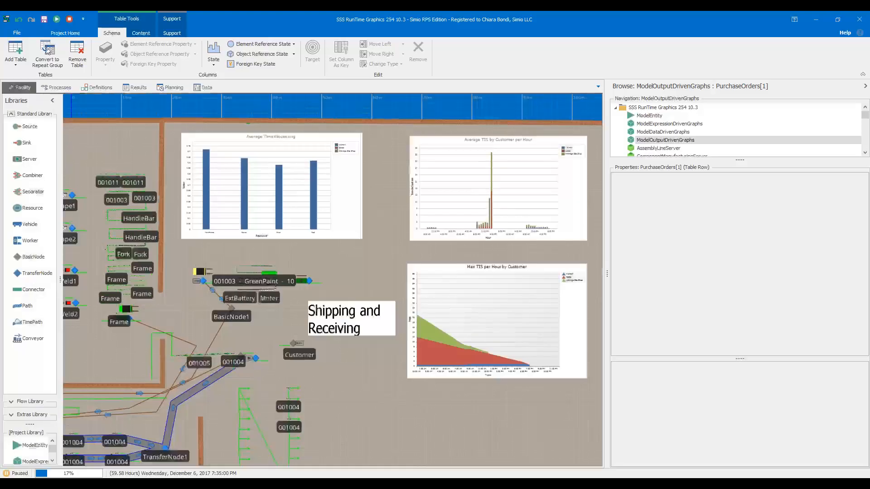
- Advance the run and pause it again, checking the newest rows of the Manufacturing Orders Output table
click(58, 20)
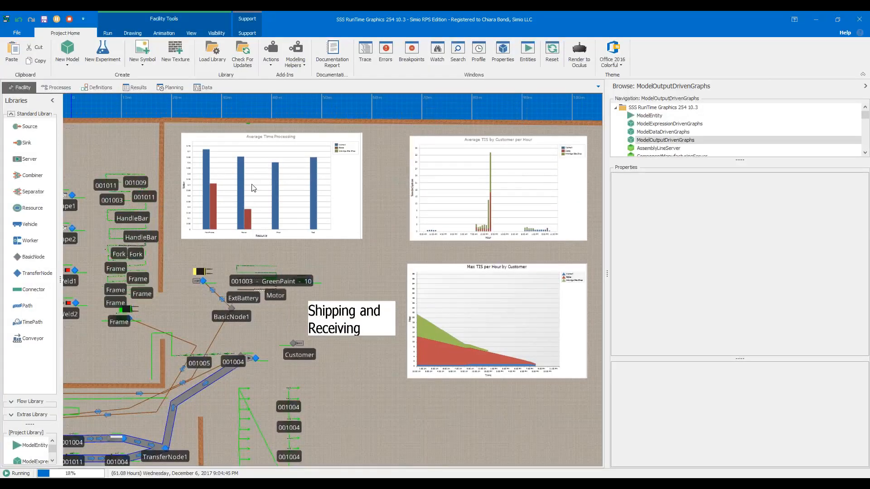
click(200, 87)
drag(596, 148, 596, 413)
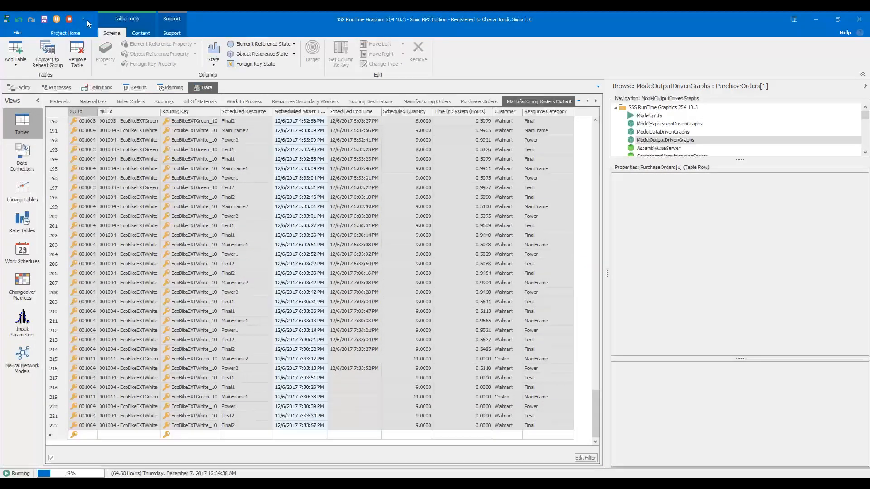
click(57, 19)
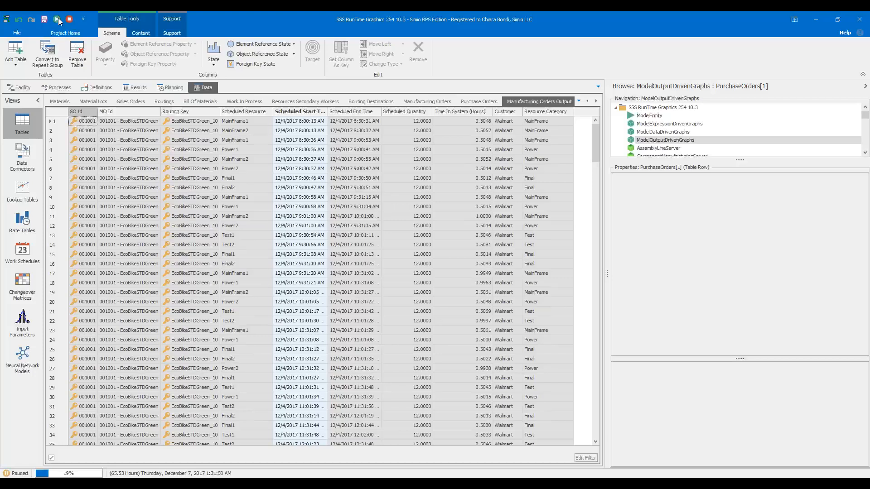
drag(596, 152, 536, 429)
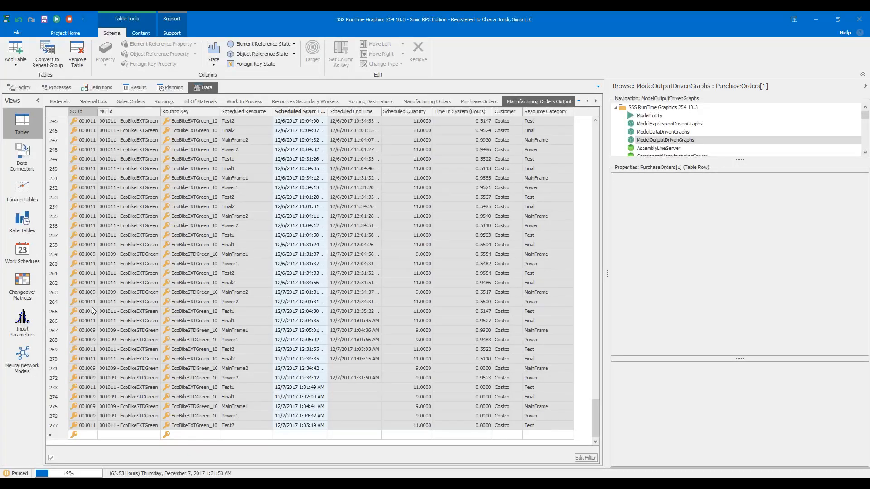
click(18, 88)
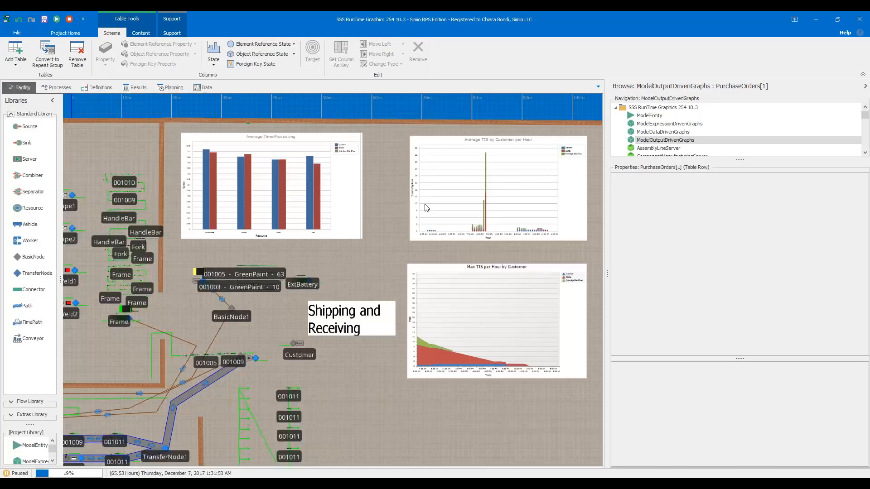
- Review the Average Time Processing chart's data properties with the run paused, and view the whole facility
click(237, 177)
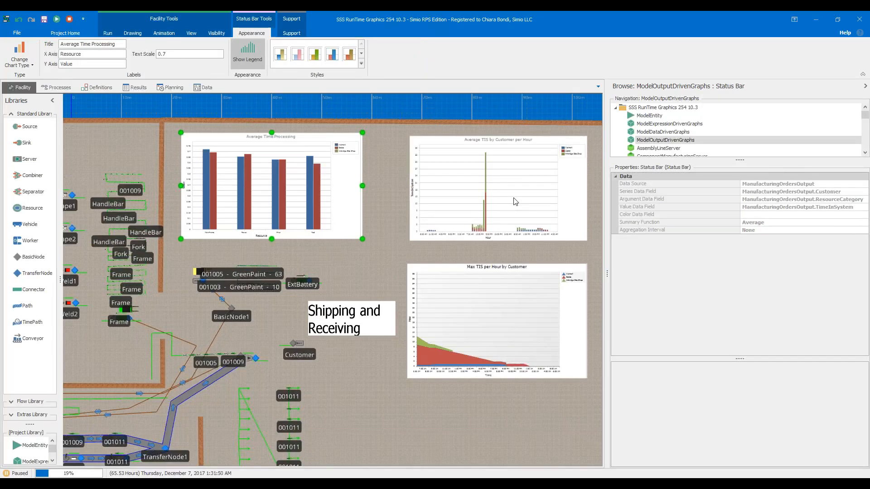
scroll(515, 202, down, 2)
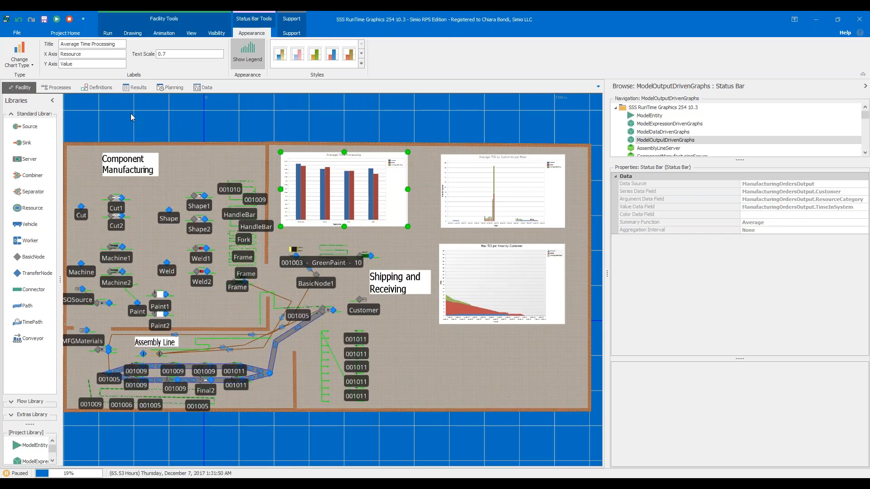
drag(130, 113, 138, 110)
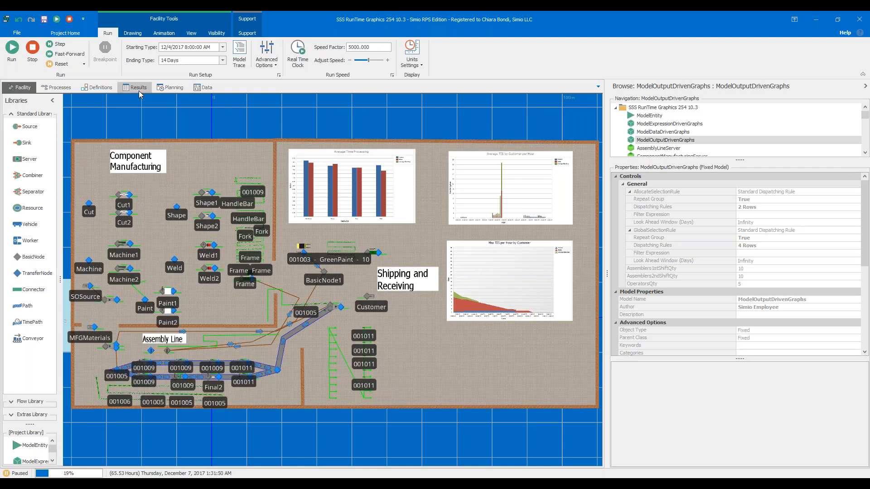
- Compare the Manufacturing Orders Output table with the Order Details dashboard report and its Constraints chart
click(203, 88)
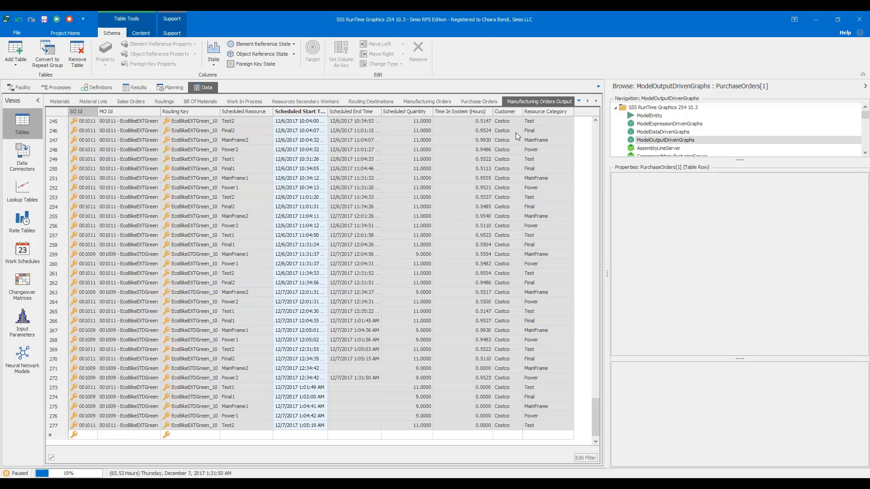
click(129, 89)
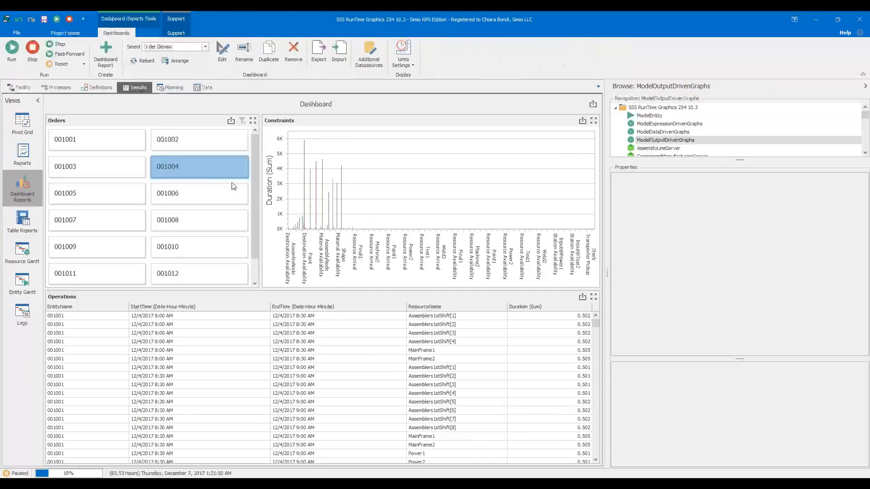
mouse_move(318, 207)
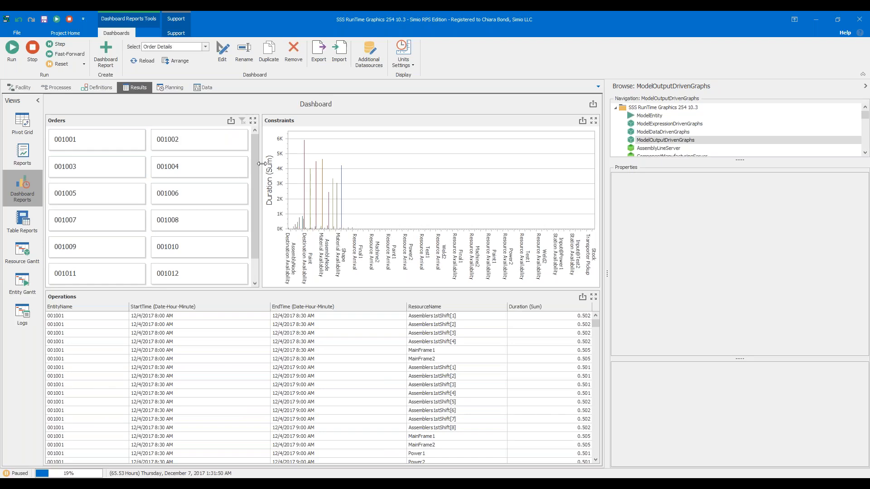
mouse_move(293, 160)
- Advance the run with the Order Details dashboard open, pause it, and resume it in the facility layout
click(12, 48)
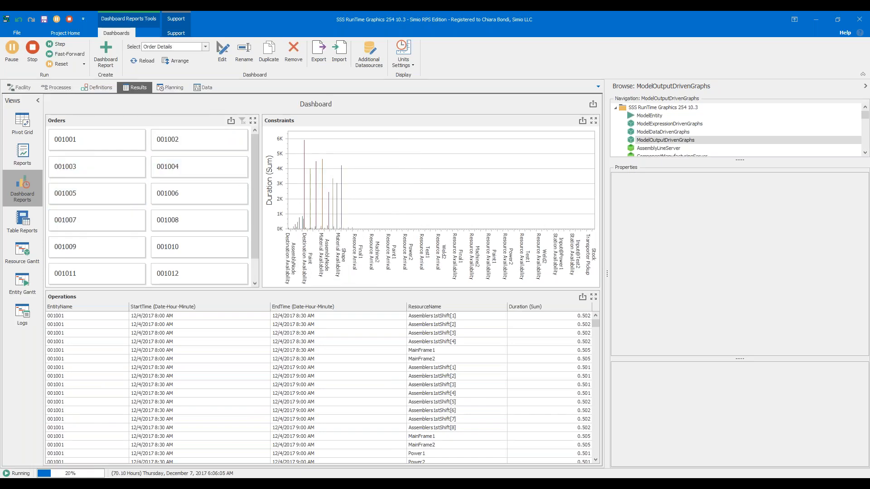
click(12, 49)
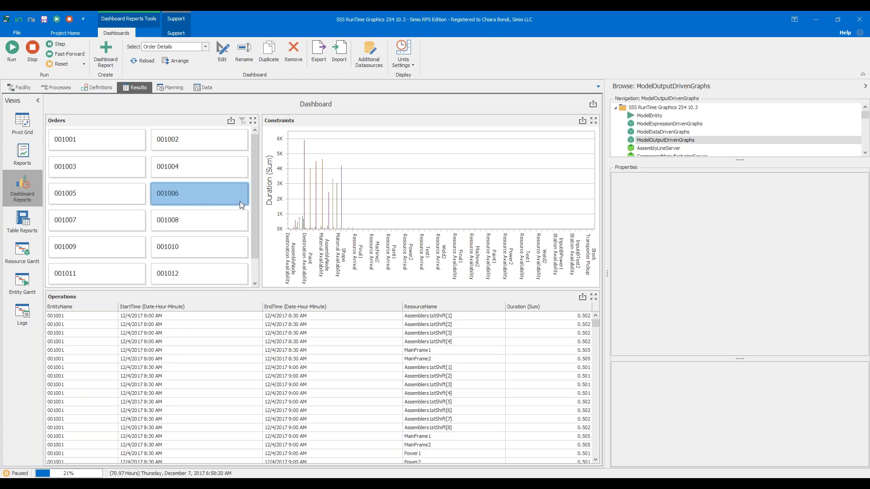
click(20, 88)
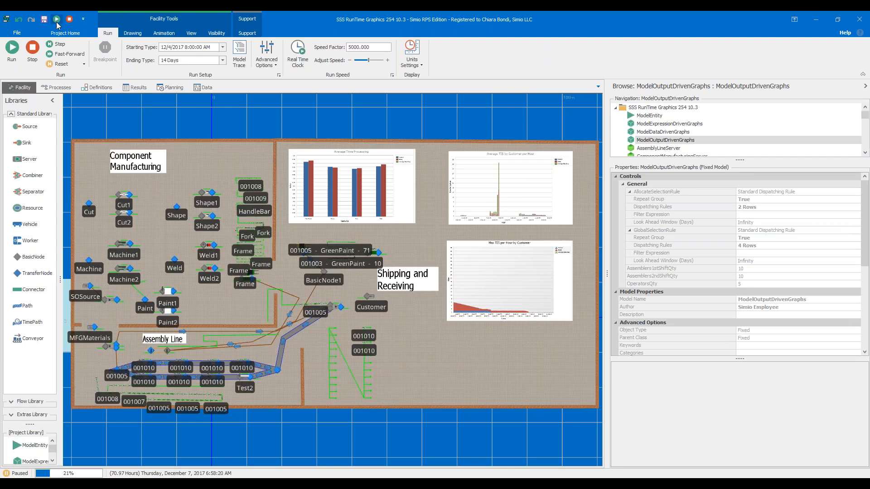
click(56, 20)
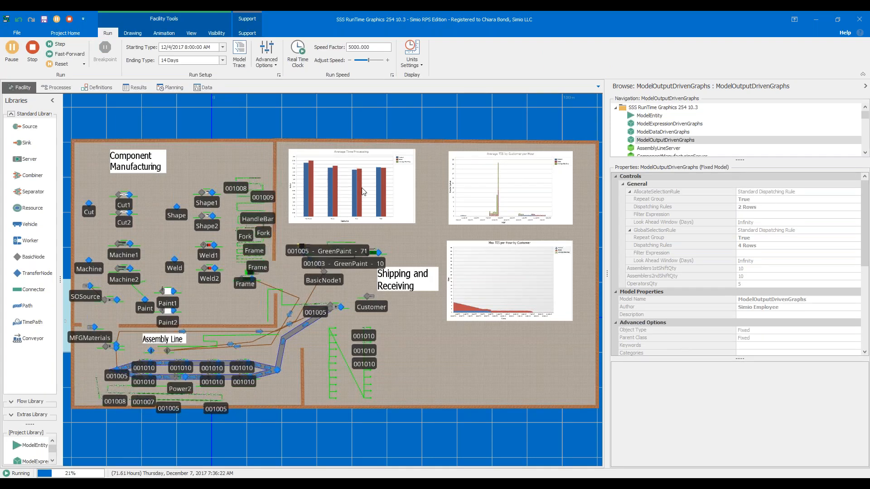
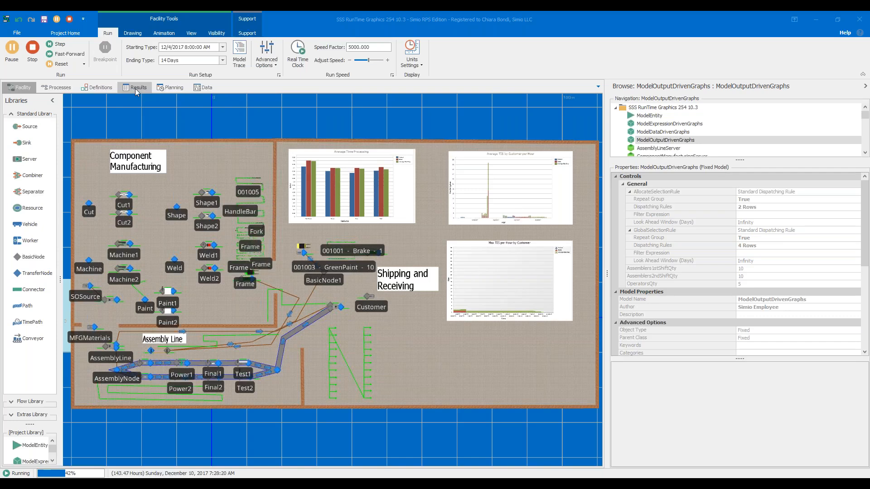
- Compare the Order Details dashboard report with the facility's charts while the model runs, and stop the run
click(135, 88)
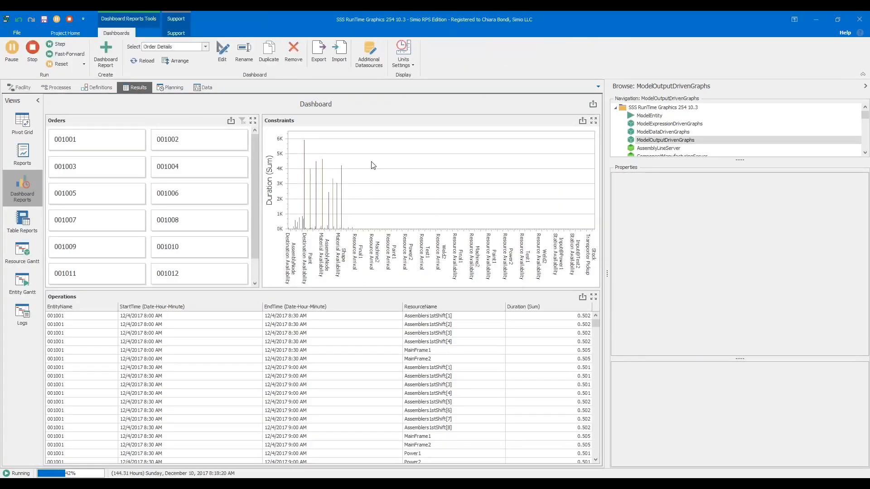
mouse_move(388, 186)
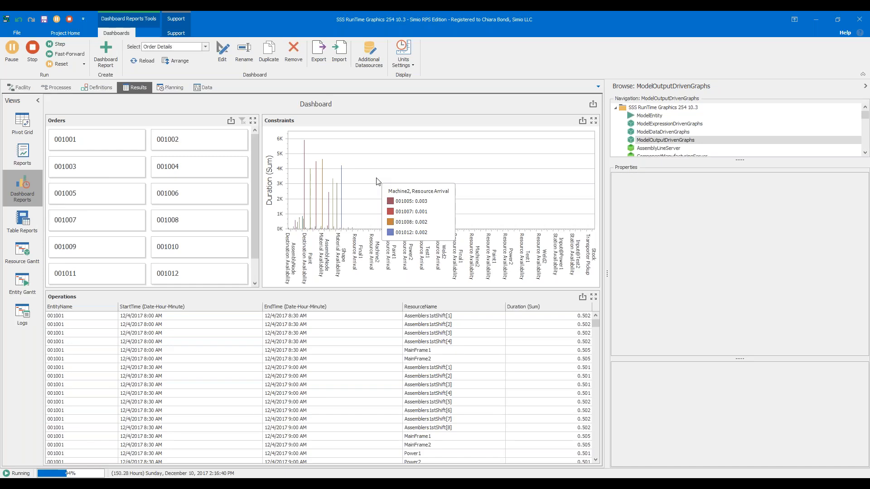
mouse_move(352, 176)
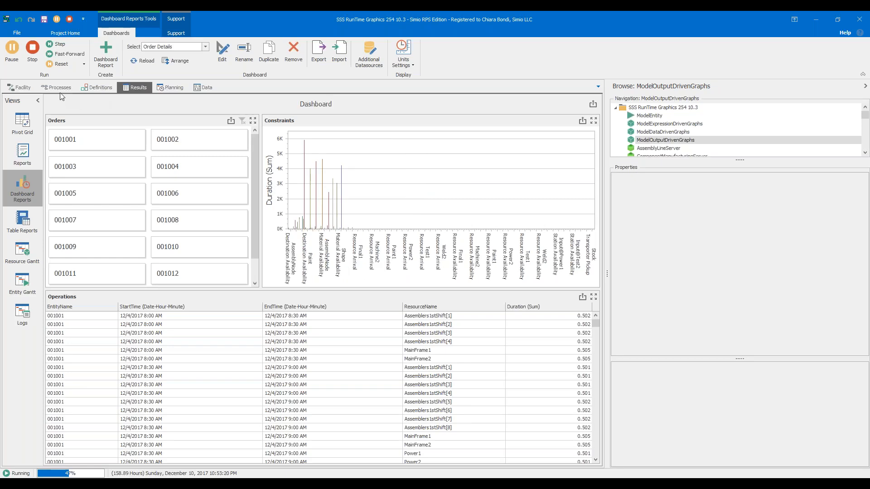
click(20, 88)
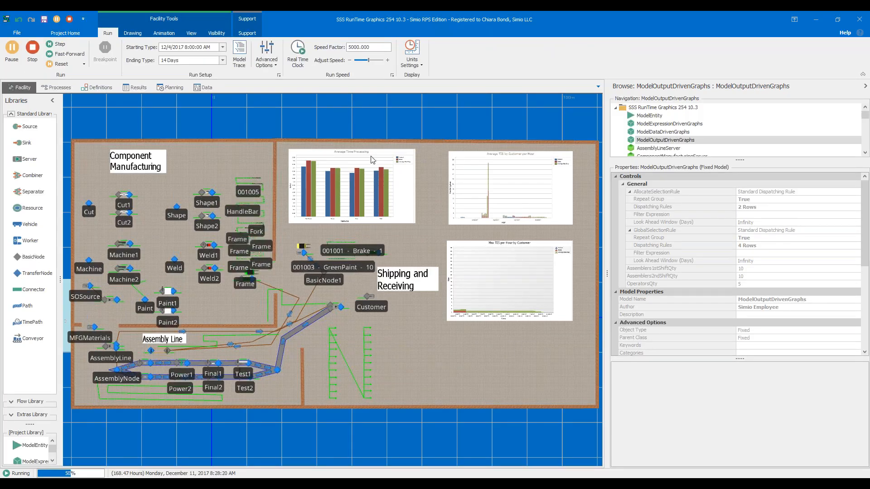
click(32, 48)
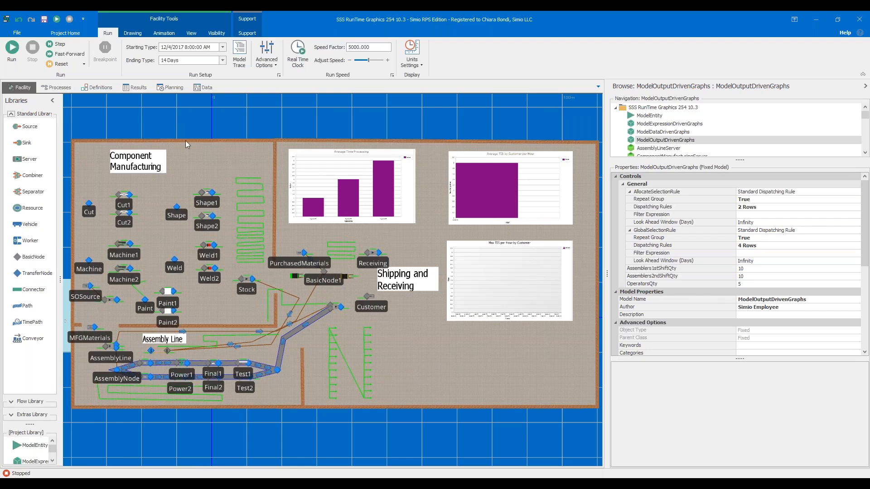
- Inspect the Average Time Processing chart's data properties and view the facility charts in 3D, returning to the 2D view
click(354, 180)
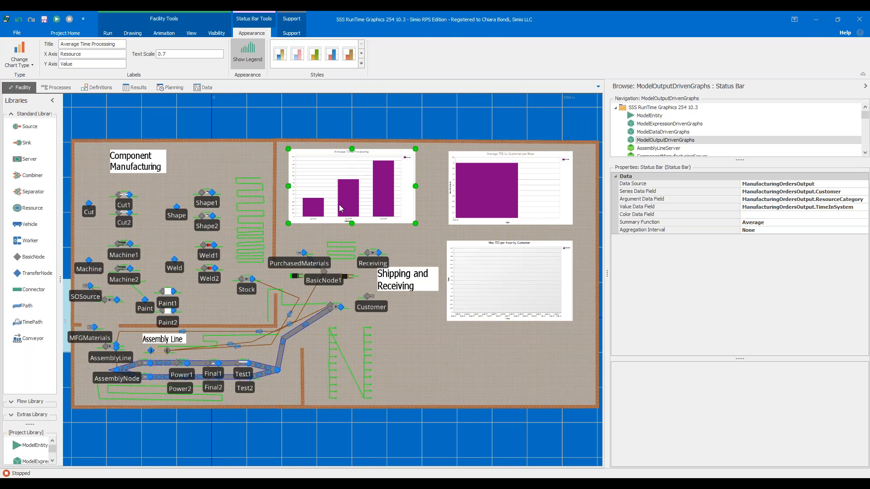
key(3)
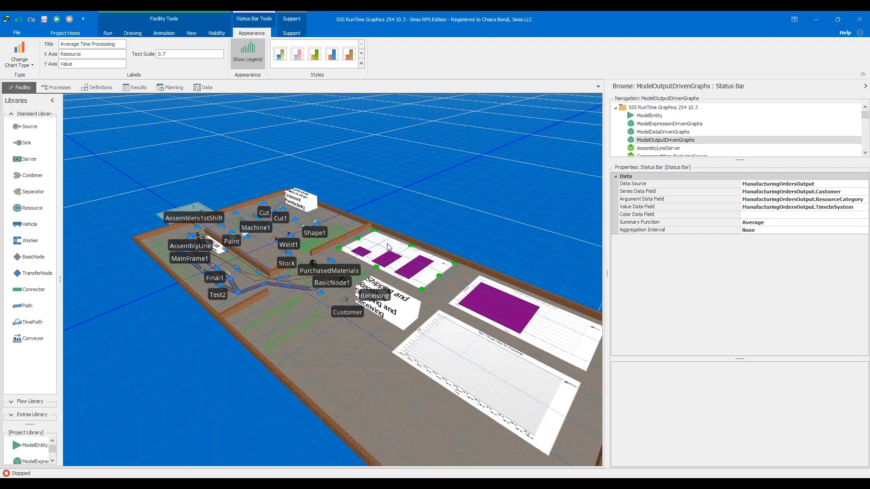
click(168, 34)
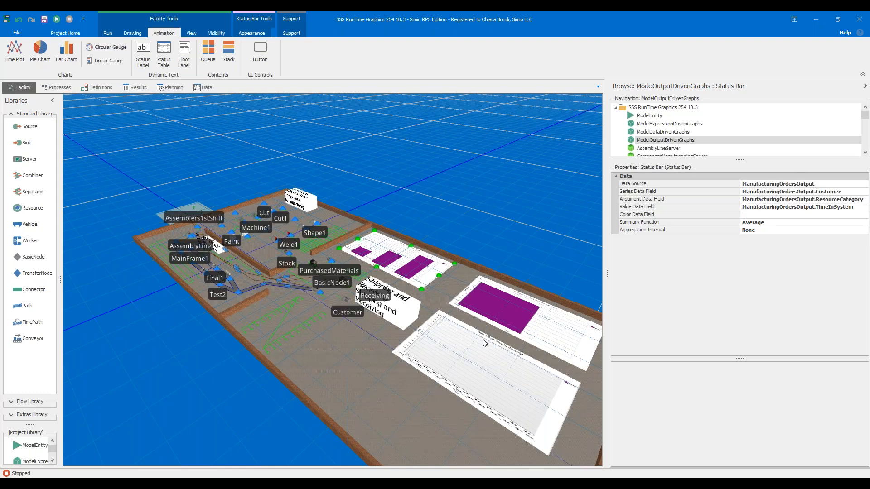
right_drag(488, 270, 487, 287)
key(2)
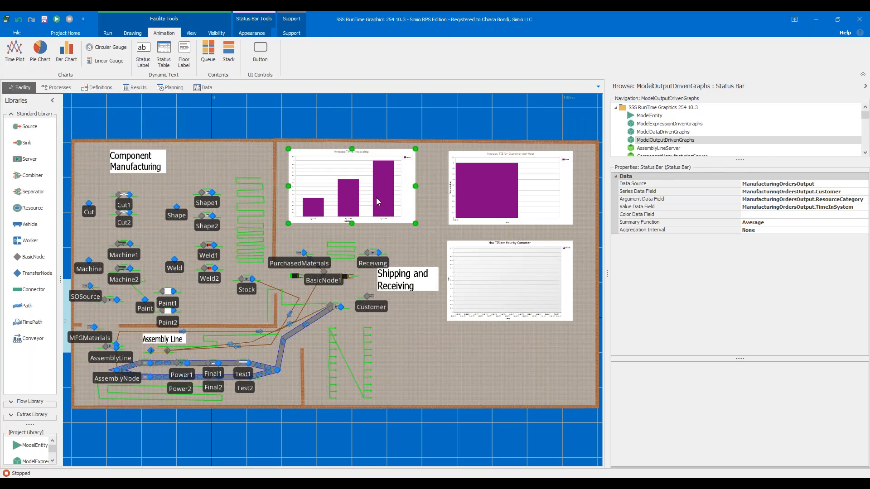
- Check the data properties of the hourly average TIS by customer chart and bring up the support and learning resources
click(521, 204)
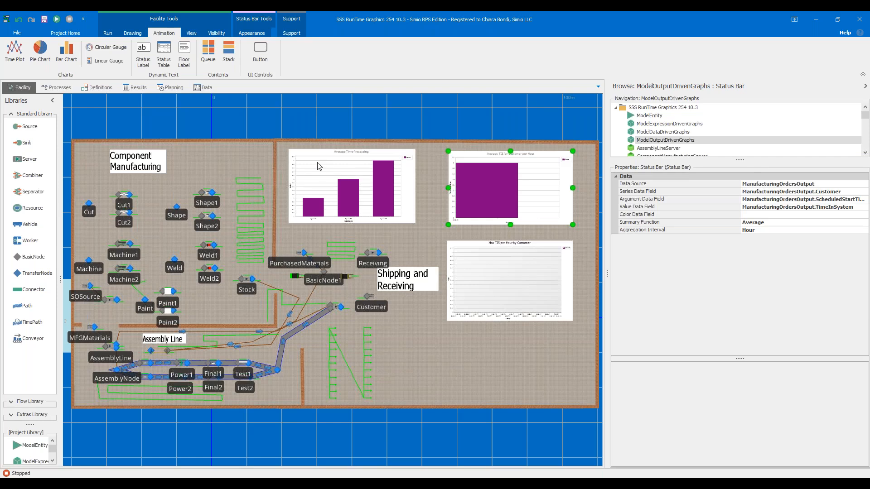
click(291, 33)
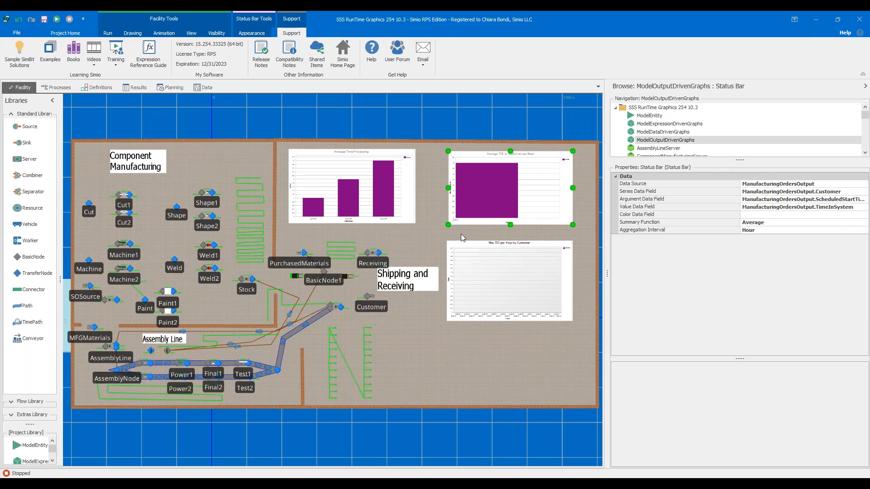
- In ModelDataDrivenGraphs, examine the source tables available for the sales orders status table, keeping CopySalesOrders as its table name
click(668, 132)
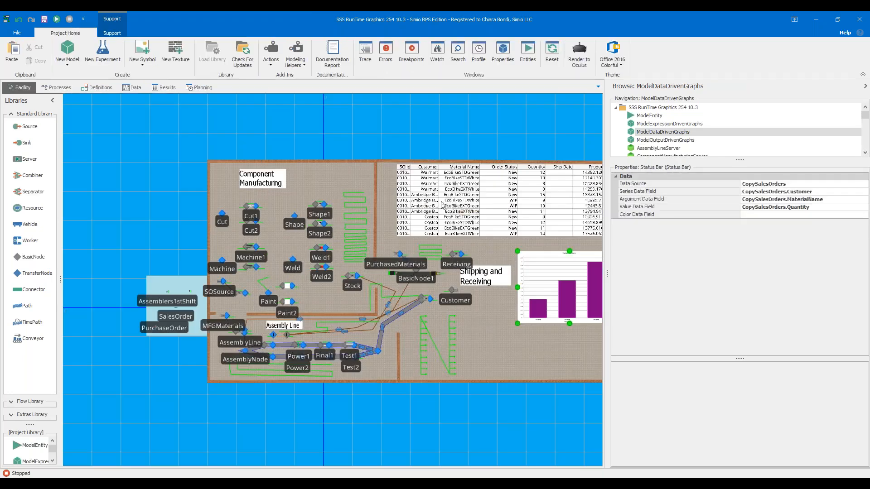
click(446, 212)
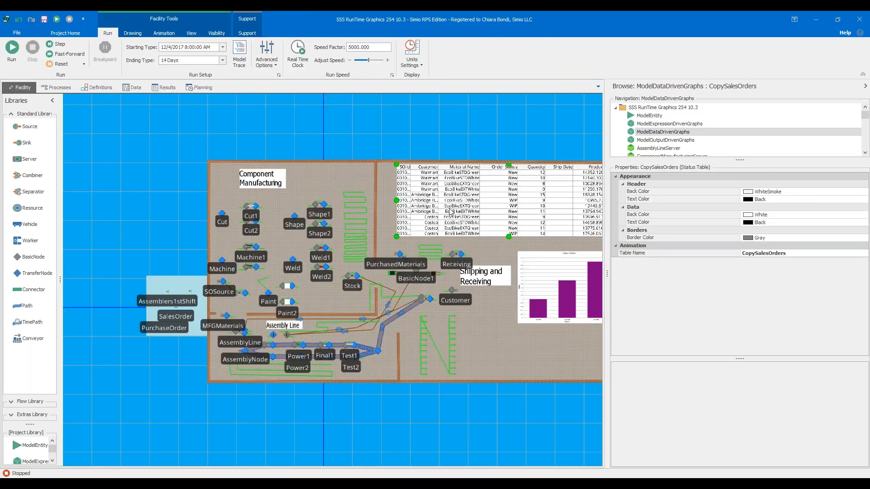
click(831, 253)
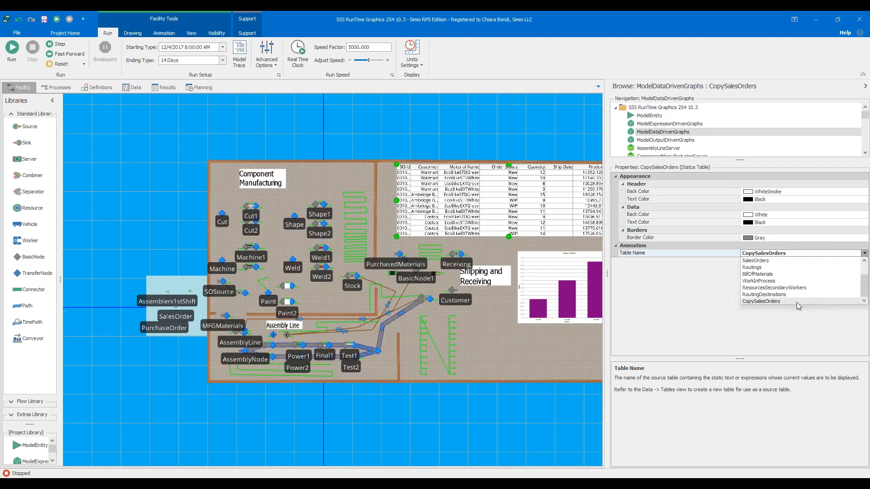
scroll(797, 302, up, 1)
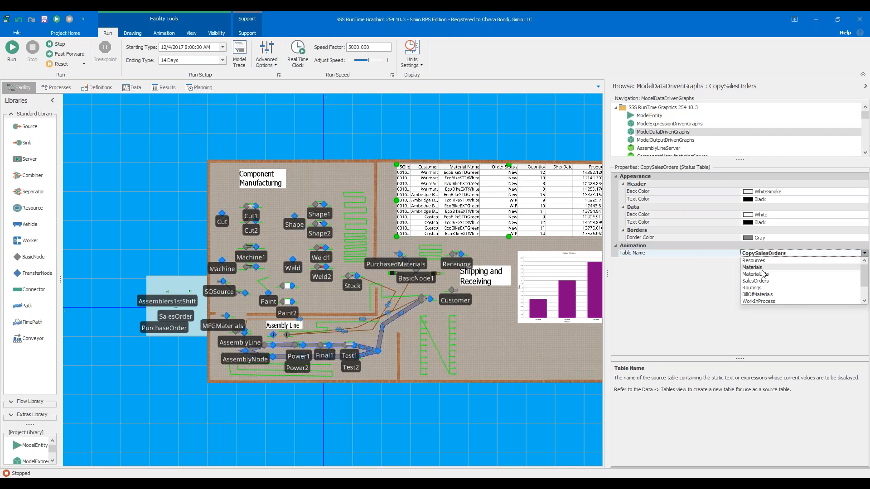
scroll(765, 289, down, 1)
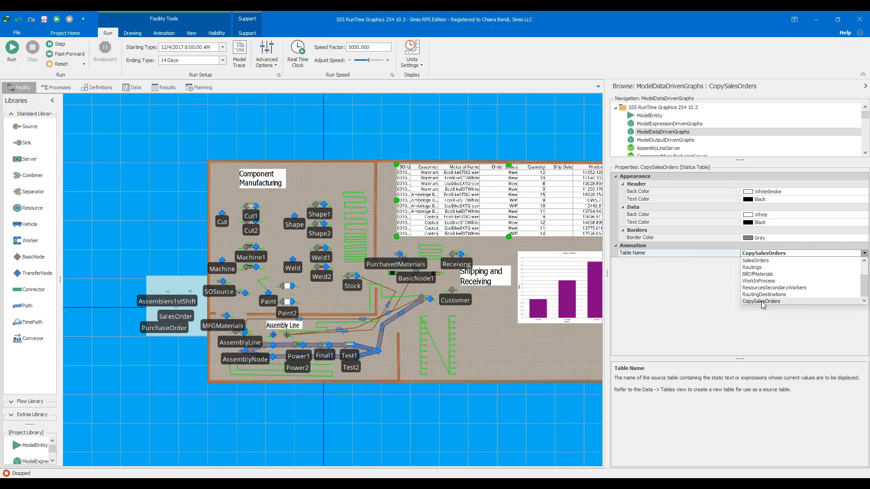
click(761, 301)
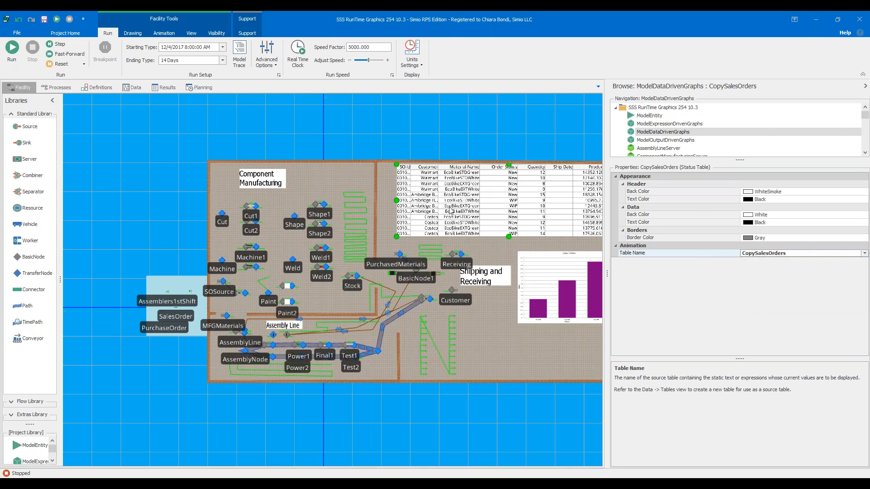
click(549, 145)
drag(549, 145, 432, 141)
click(294, 190)
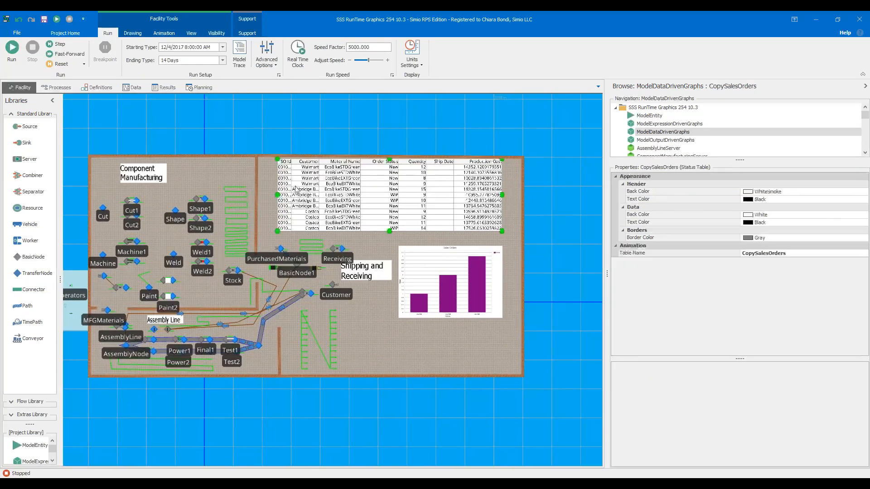